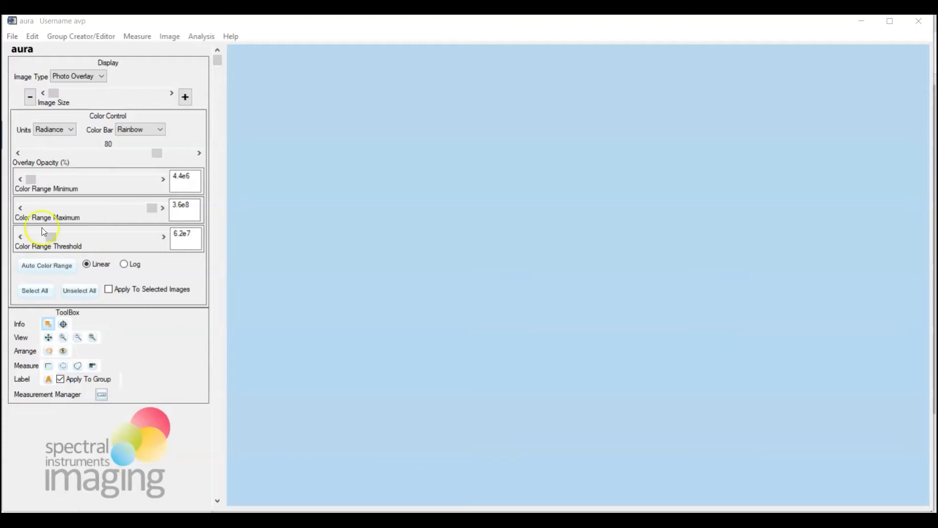
Load the three image files FMI_20180905_082508.ami, FMI_20180905_084143.ami and FMI_20180905_084659.ami from the Individual Image files folder
click(14, 37)
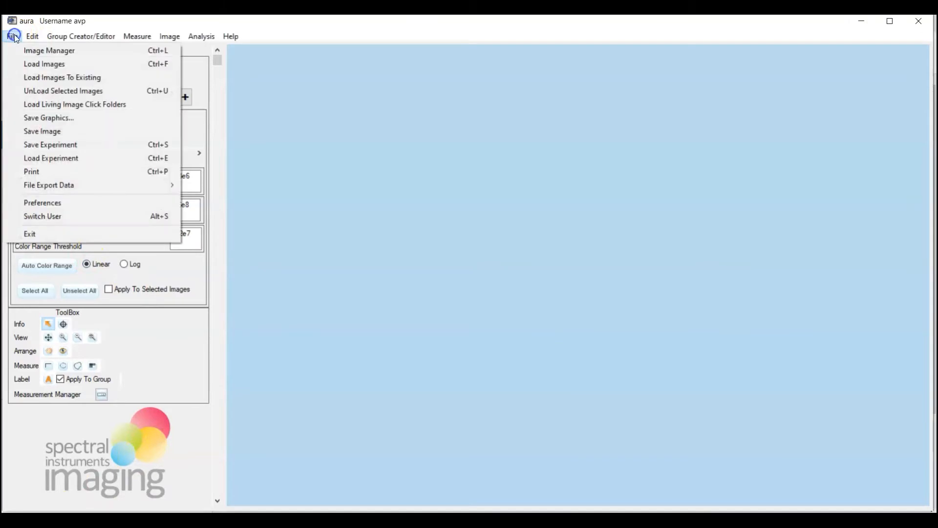
click(35, 66)
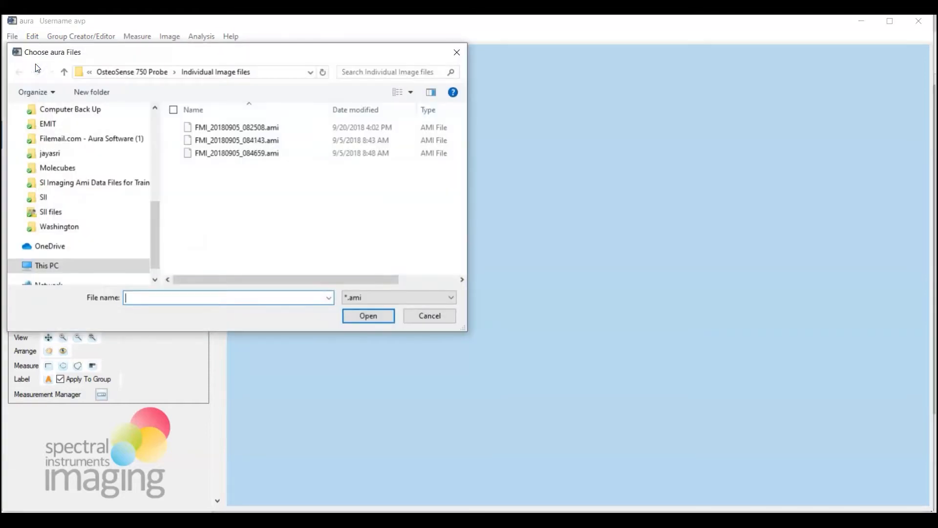
click(222, 127)
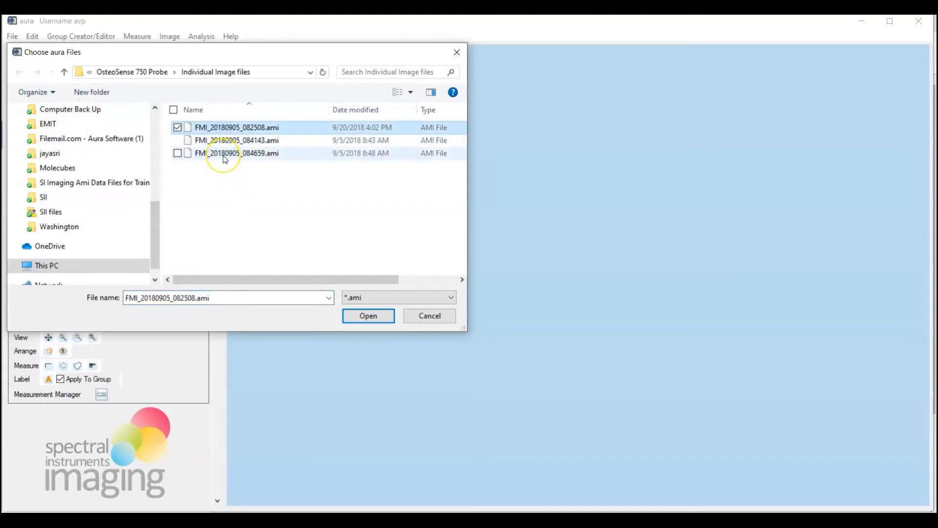
shift+click(224, 156)
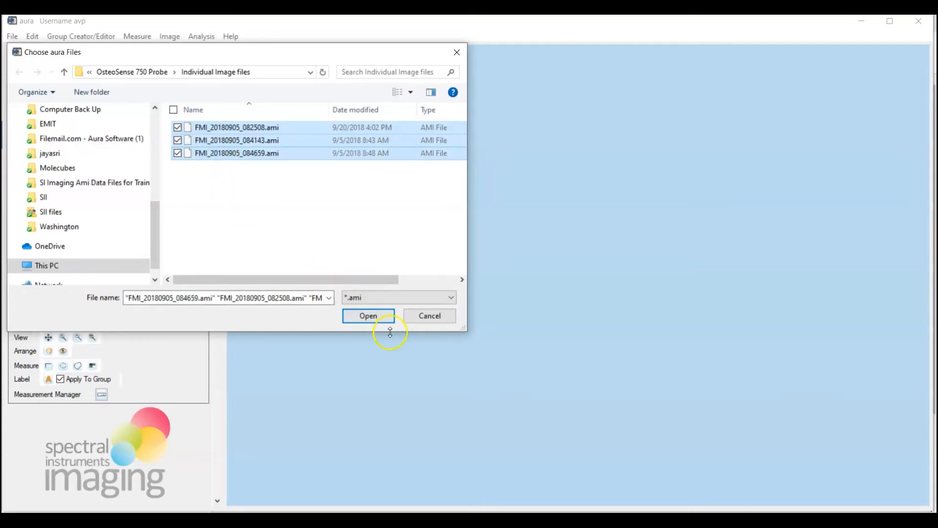
click(382, 316)
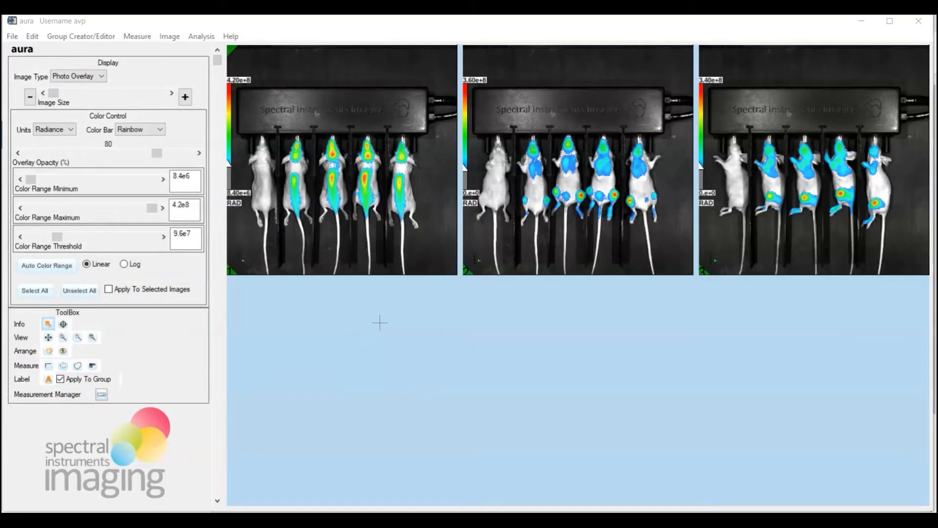
click(376, 317)
In the Image Manager, search the Individual Image files folder under OsteoSense 750 Probe for images
click(12, 36)
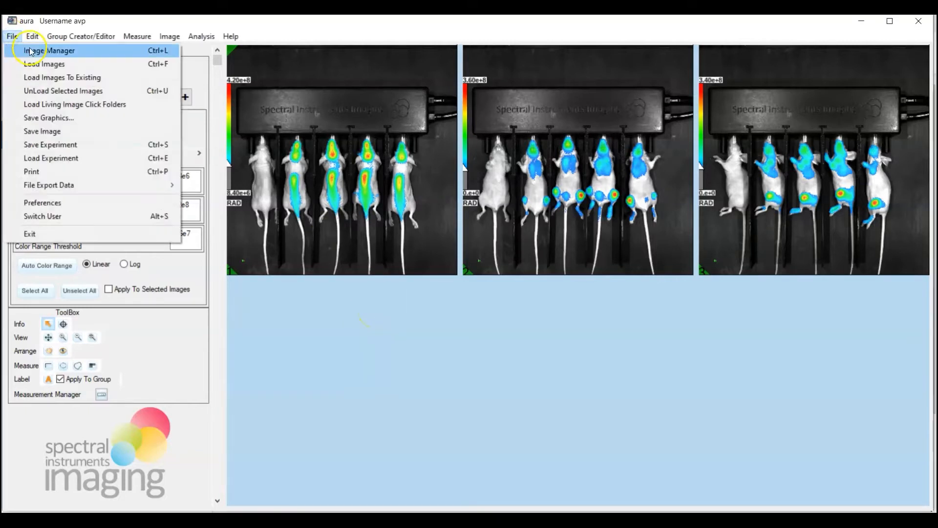
click(30, 50)
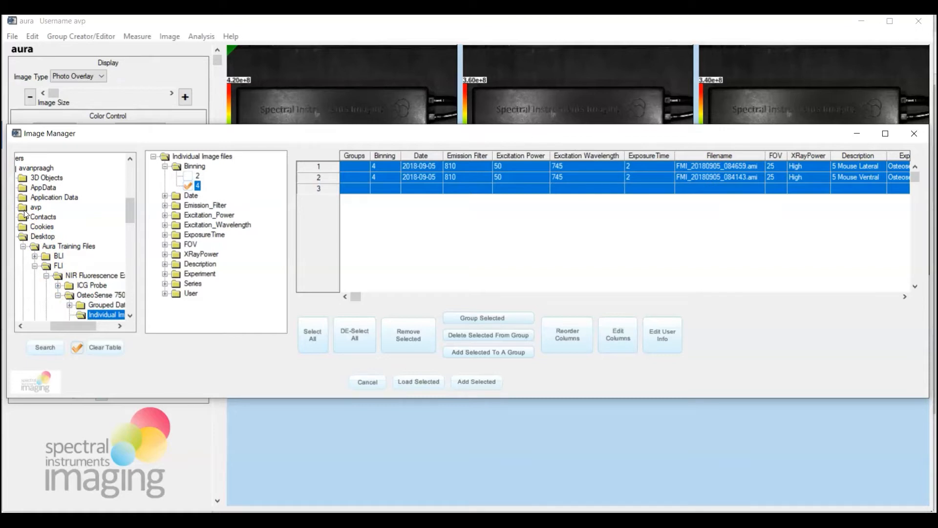
click(130, 316)
click(130, 315)
click(130, 315)
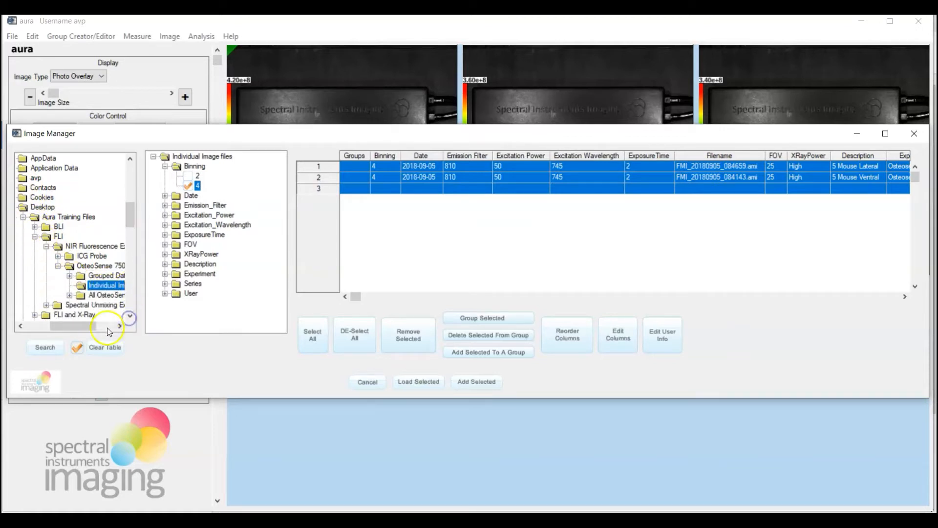
drag(91, 326, 102, 326)
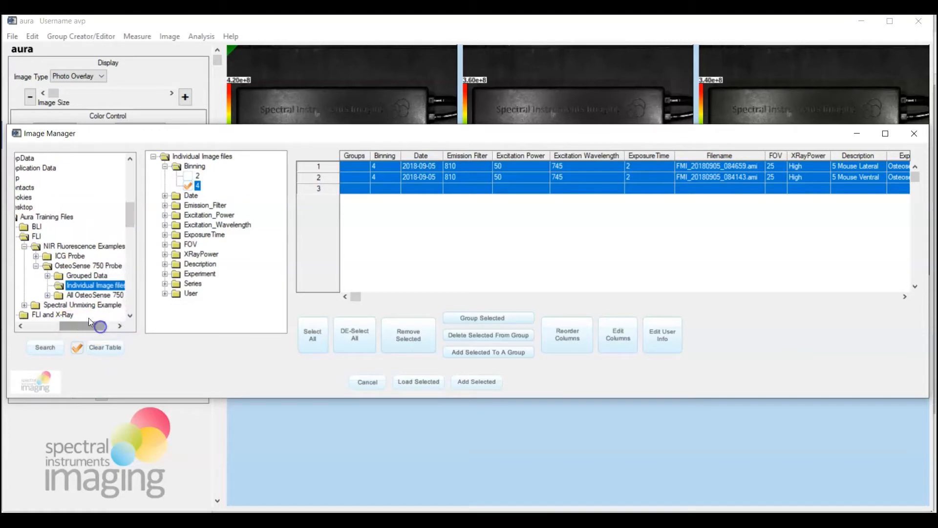
click(60, 285)
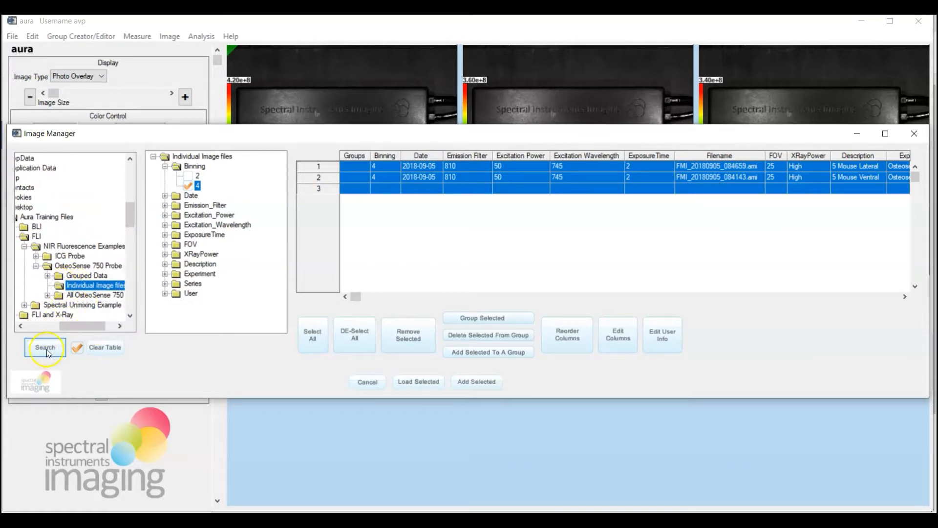
click(57, 291)
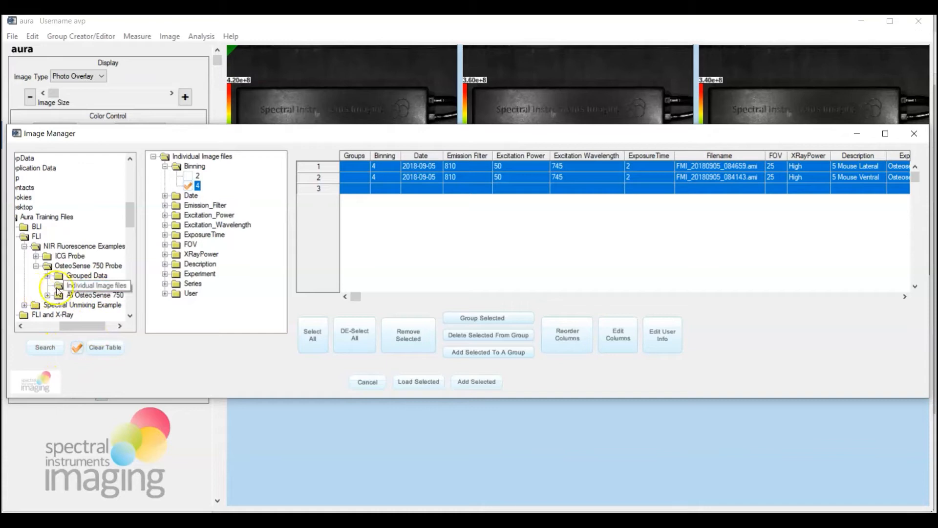
click(57, 348)
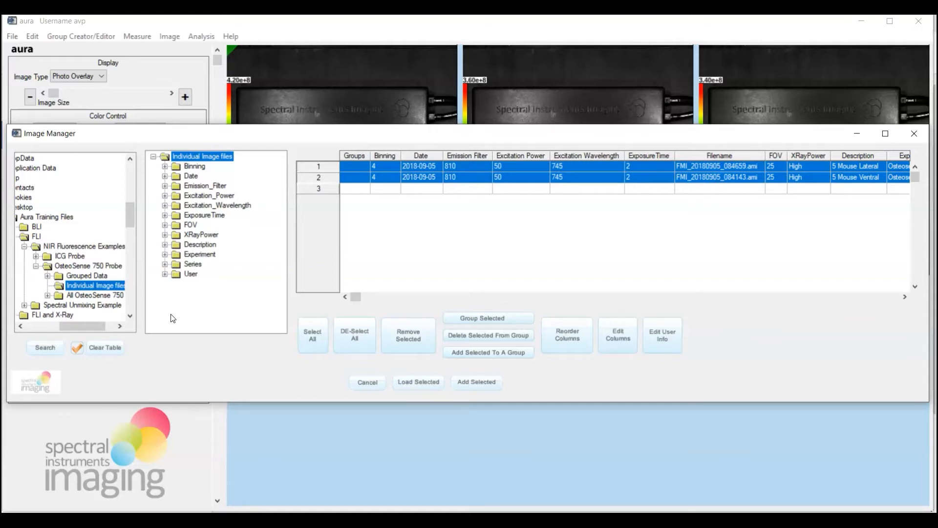
Filter the found images by a binning of 4 and load them in place of the existing ones
click(165, 166)
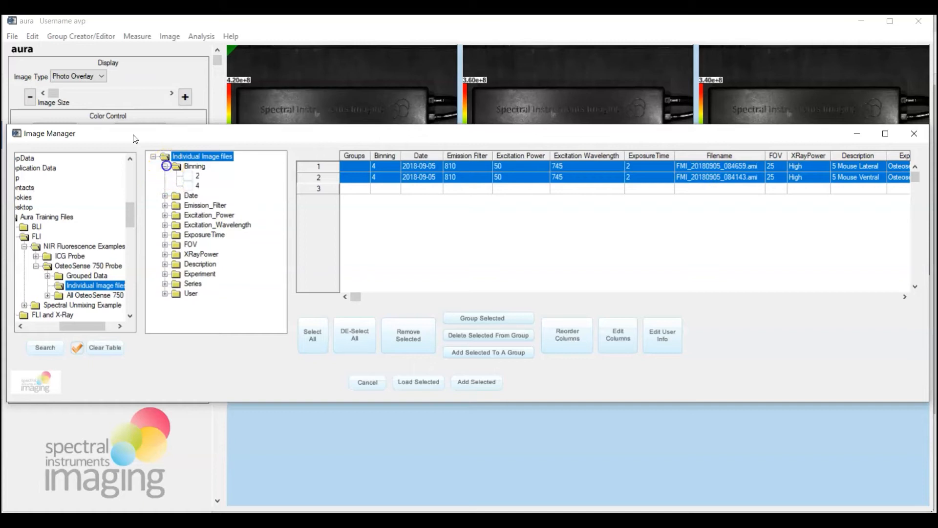
click(187, 186)
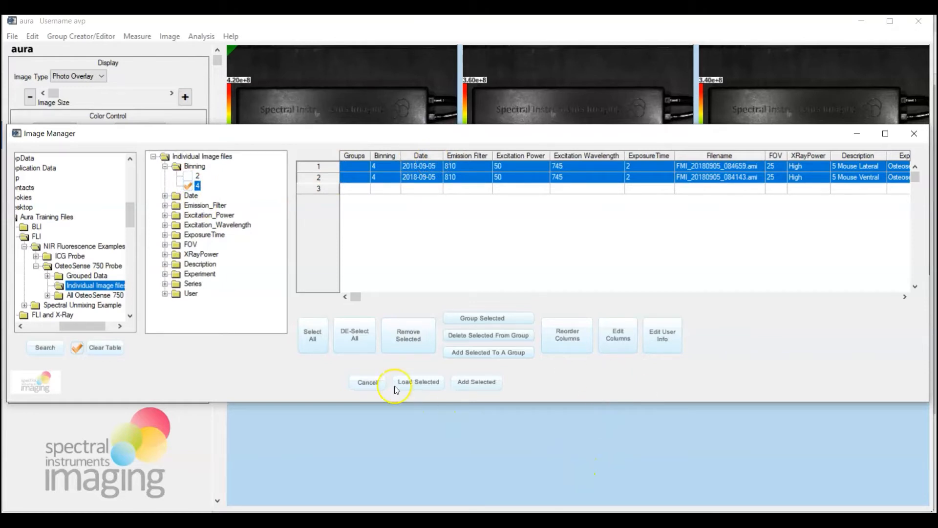
click(418, 383)
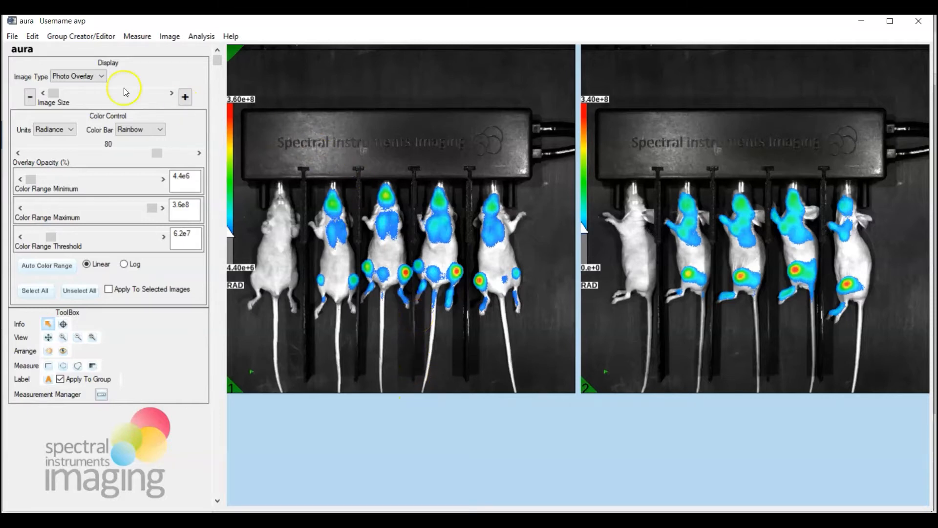
Filter the Image Manager by a binning of 2 and add FMI_20180905_082508.ami to the images already loaded
click(12, 36)
click(34, 51)
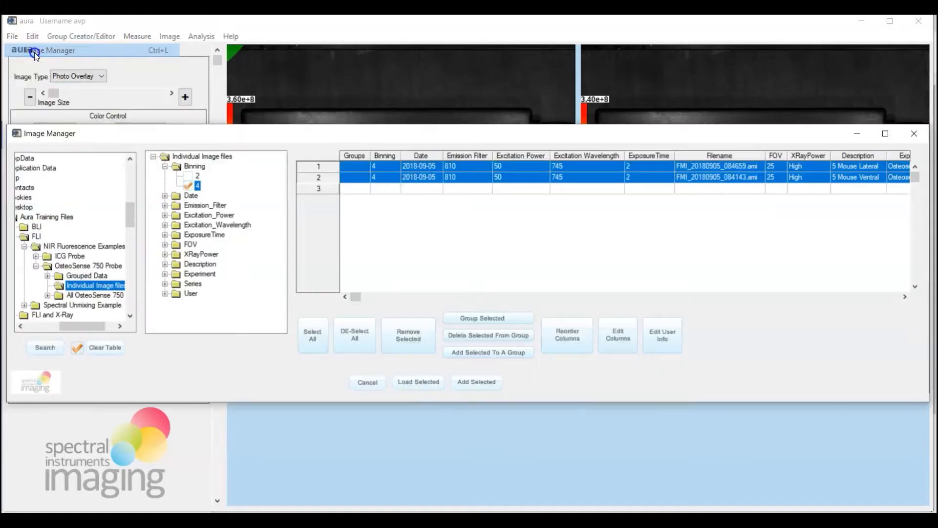
click(190, 177)
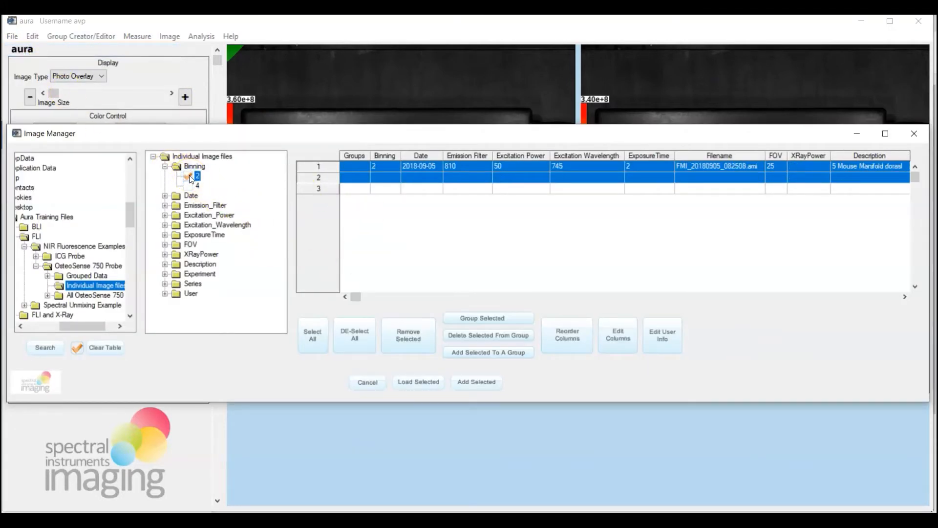
click(368, 169)
click(422, 389)
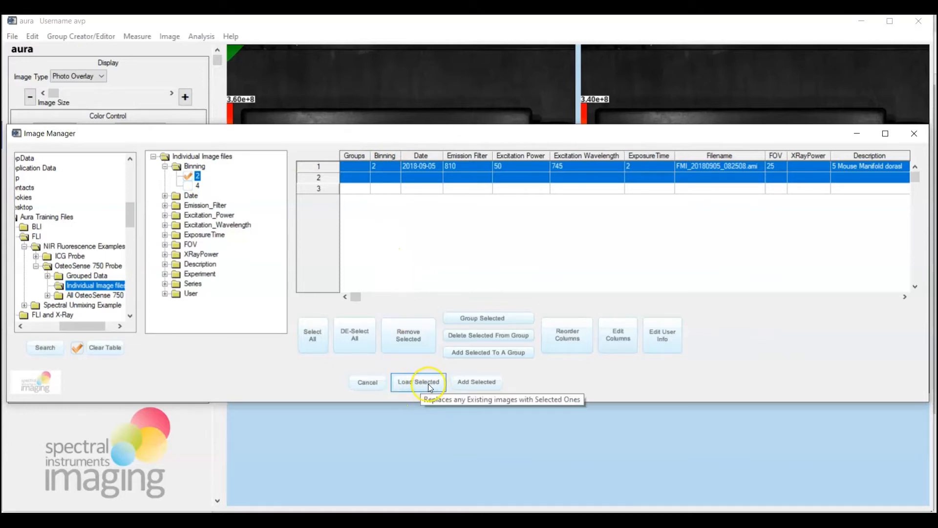
click(479, 381)
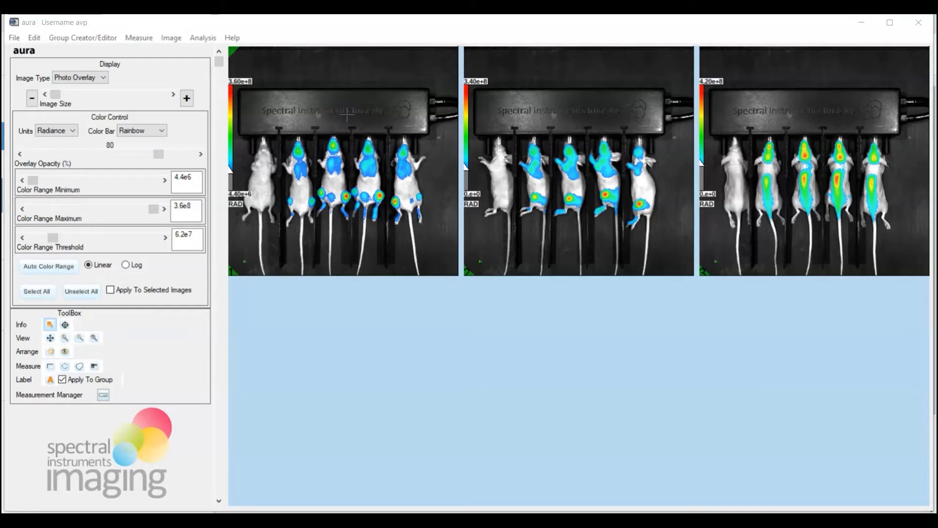
Enlarge the first image, activate the rectangle ROI tool and move the color bar beside the fifth mouse
double_click(347, 115)
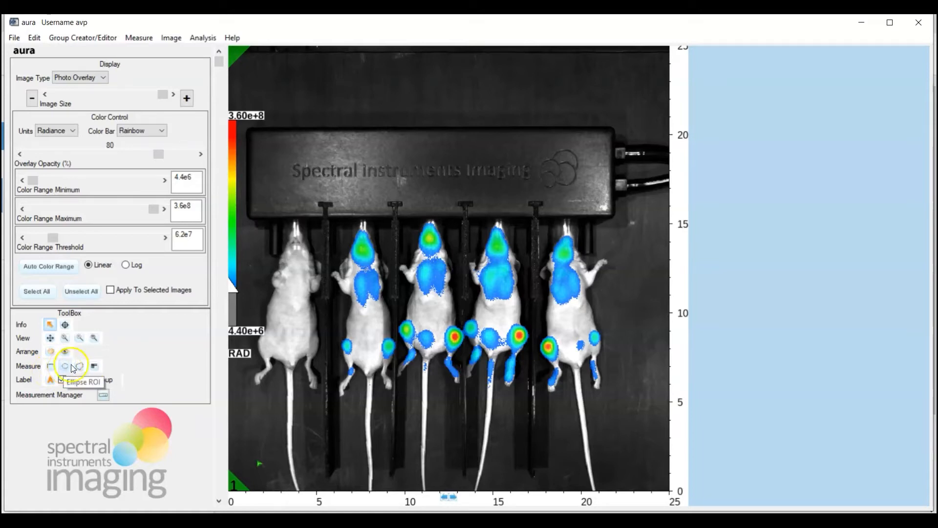
click(101, 368)
click(48, 367)
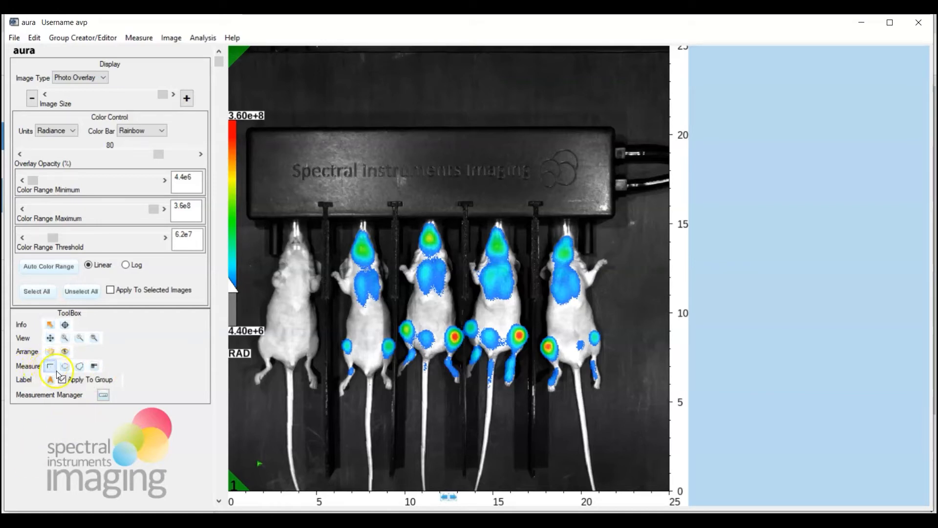
click(62, 379)
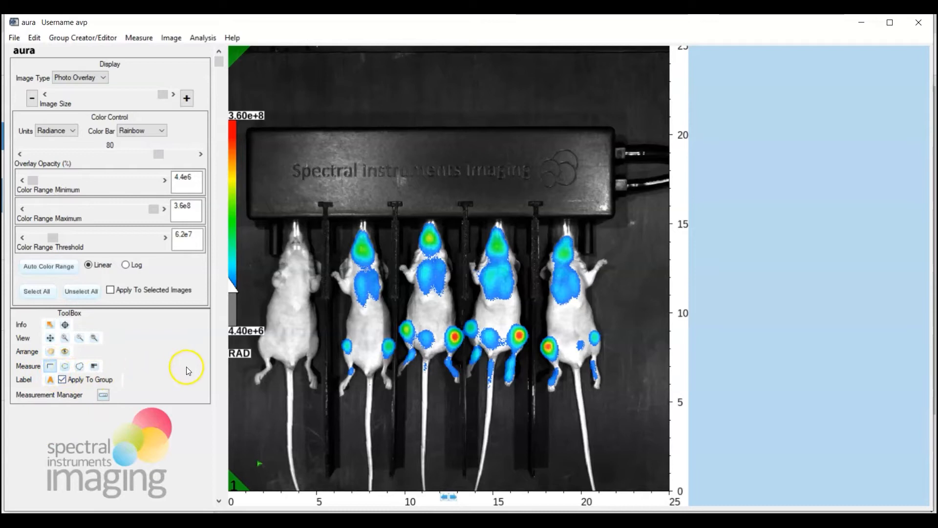
drag(228, 195, 629, 263)
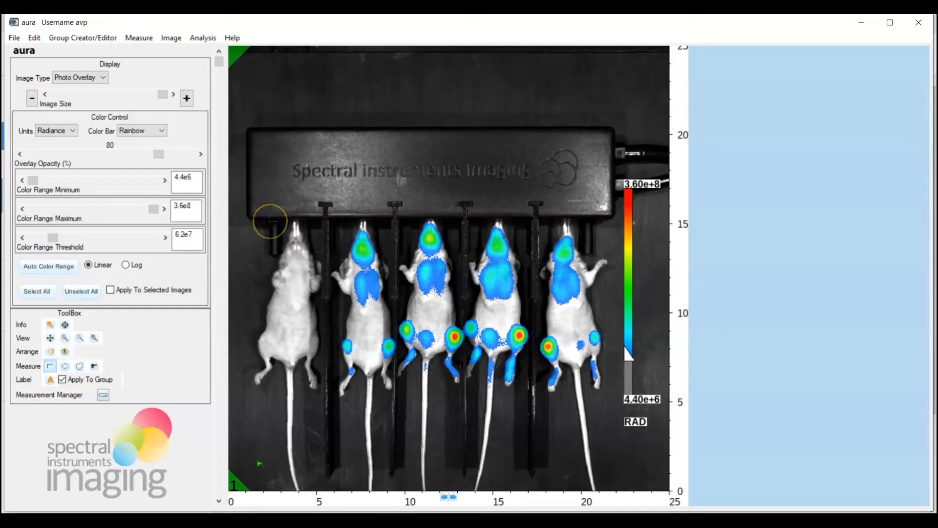
Draw a rectangular ROI around the first mouse without signal and widen it to enclose the whole body
drag(269, 222, 324, 403)
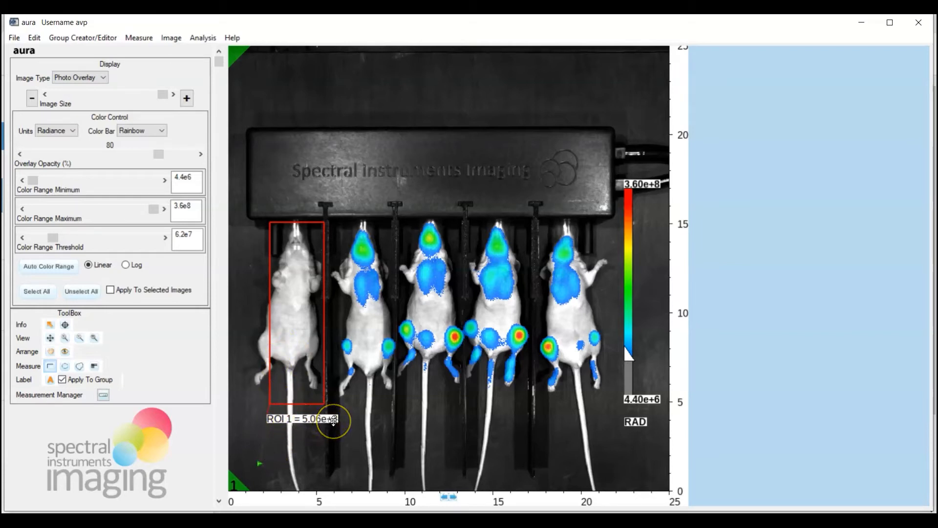
click(297, 323)
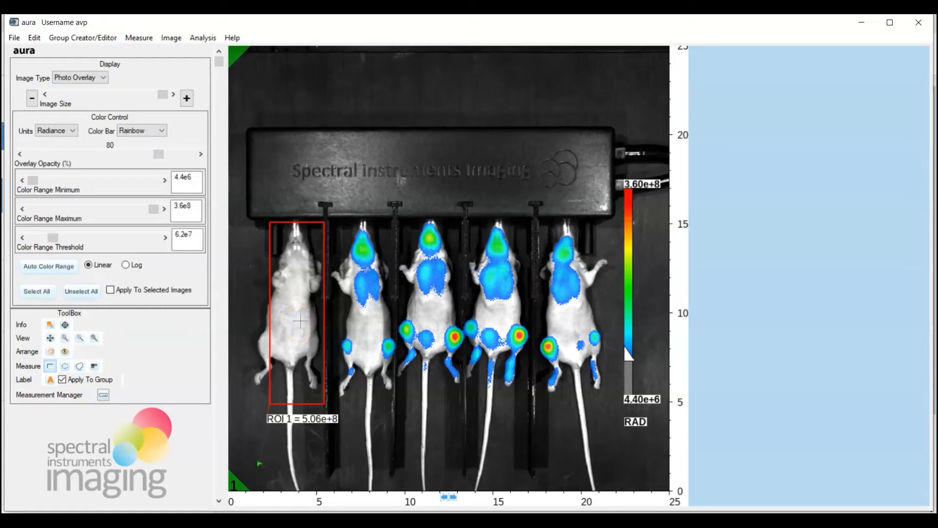
click(324, 405)
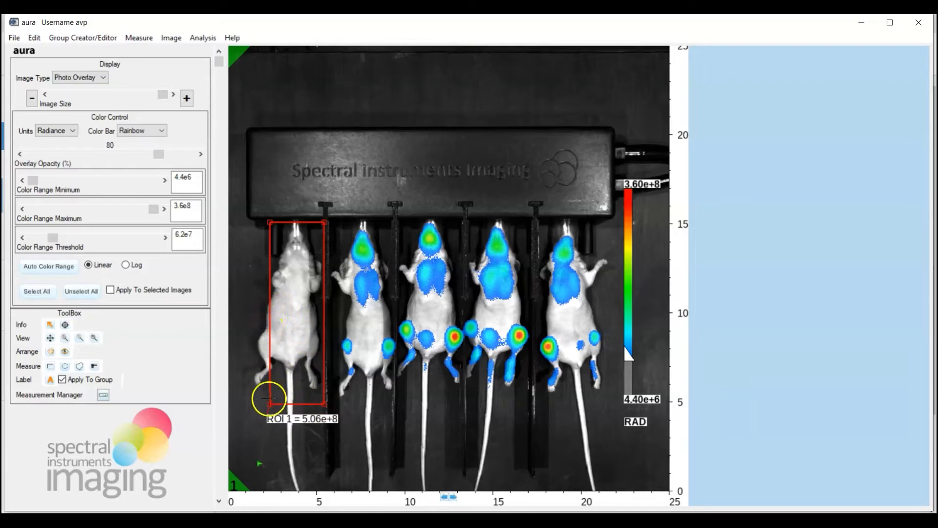
drag(270, 403, 259, 404)
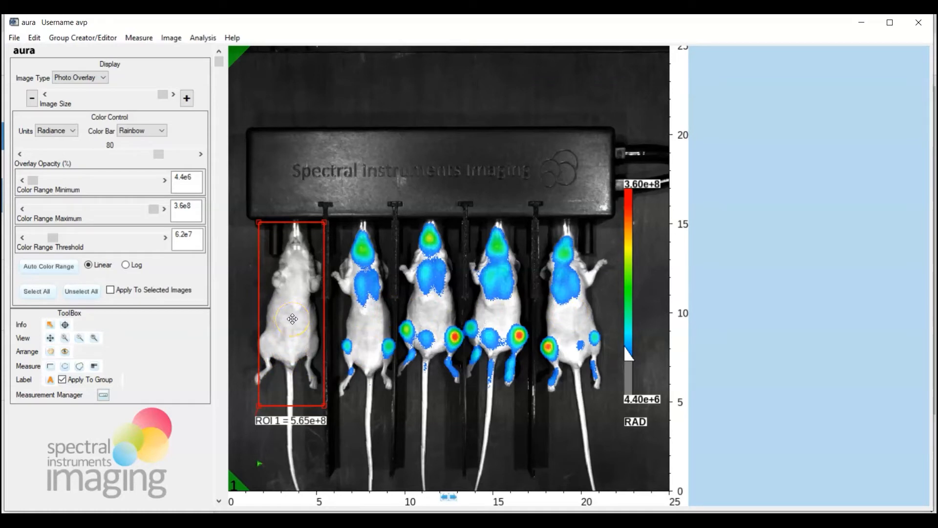
Copy the first mouse's ROI and paste four copies of it into the image
right_click(293, 319)
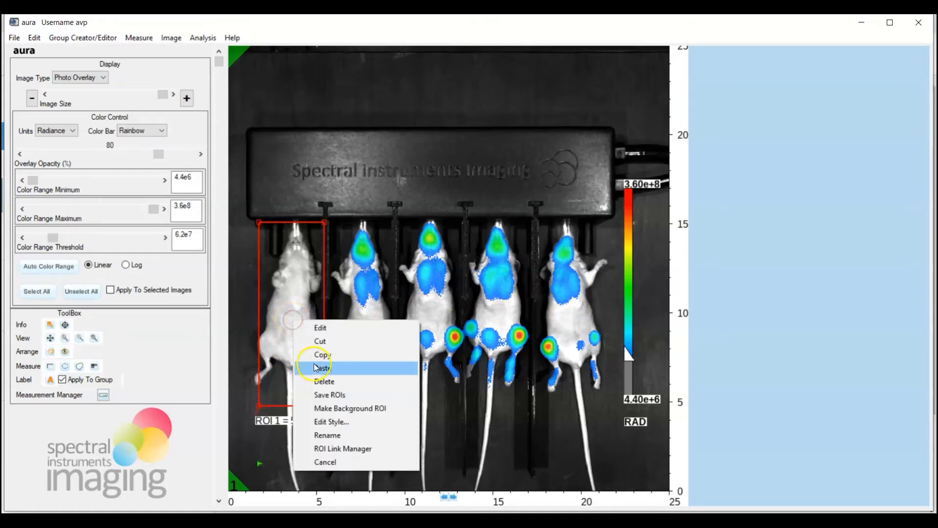
click(325, 356)
right_click(366, 322)
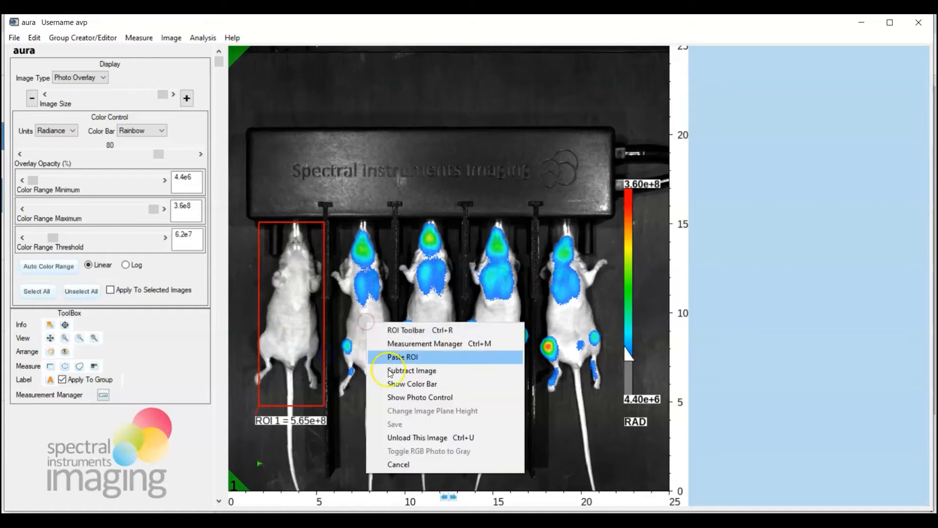
click(402, 357)
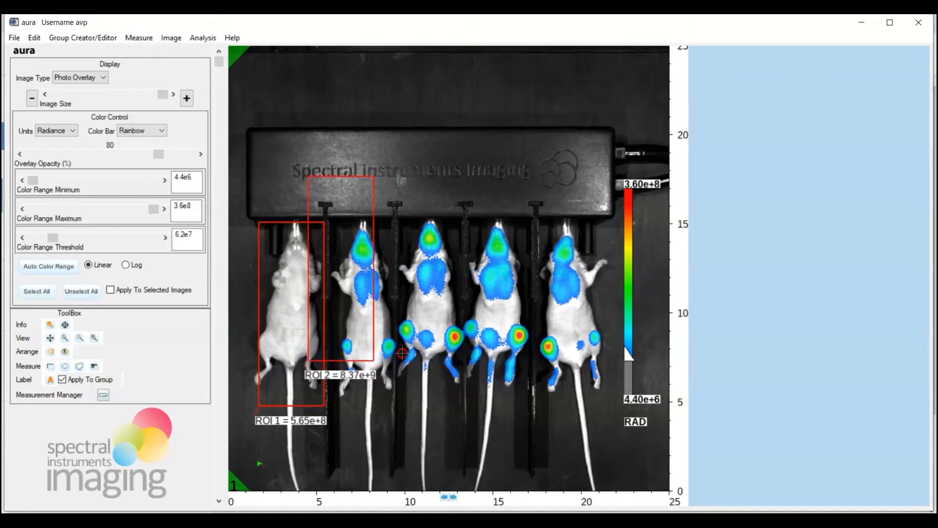
right_click(402, 351)
click(427, 387)
right_click(431, 235)
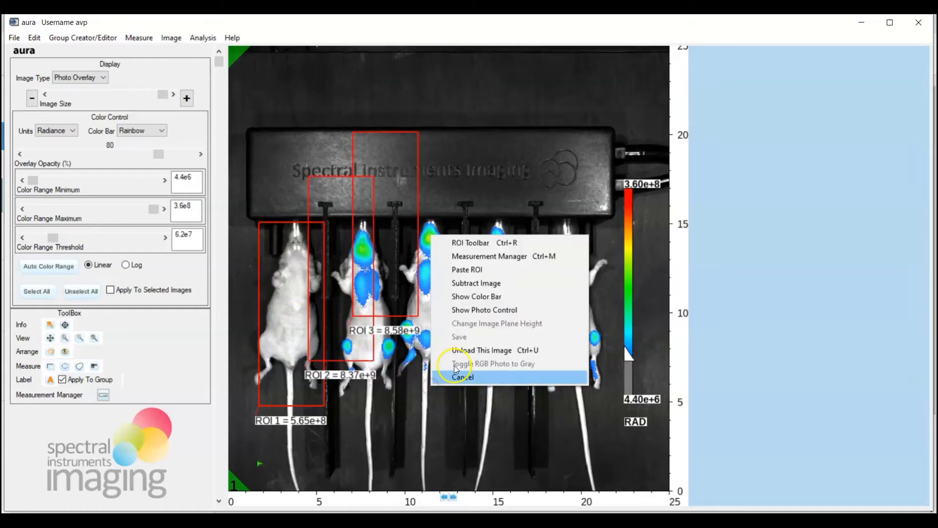
click(466, 269)
right_click(476, 279)
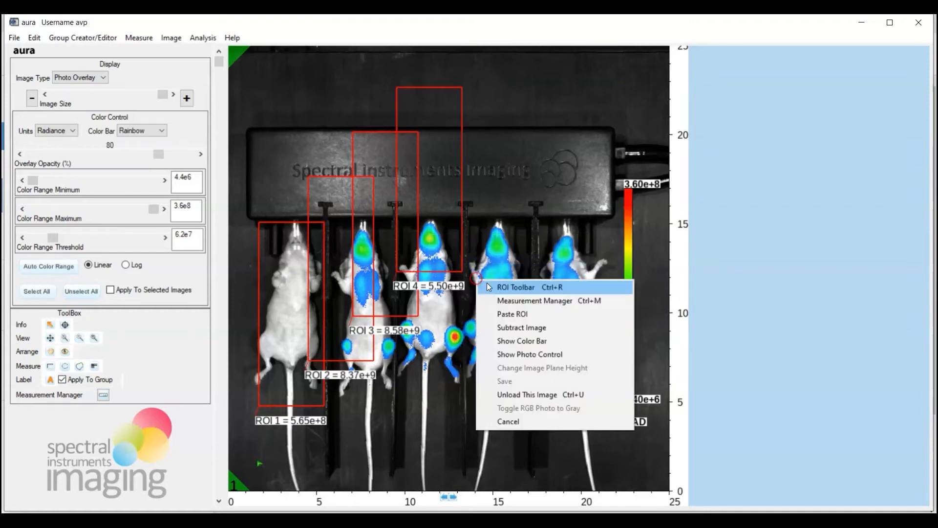
click(512, 314)
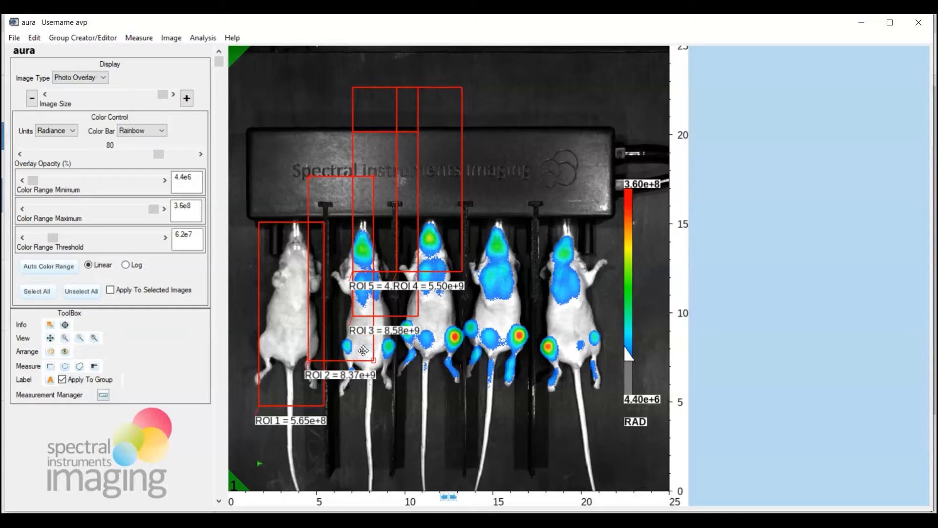
Move the four pasted ROIs over the second to fifth mice, aligned side by side with the first mouse's ROI
drag(363, 351, 385, 395)
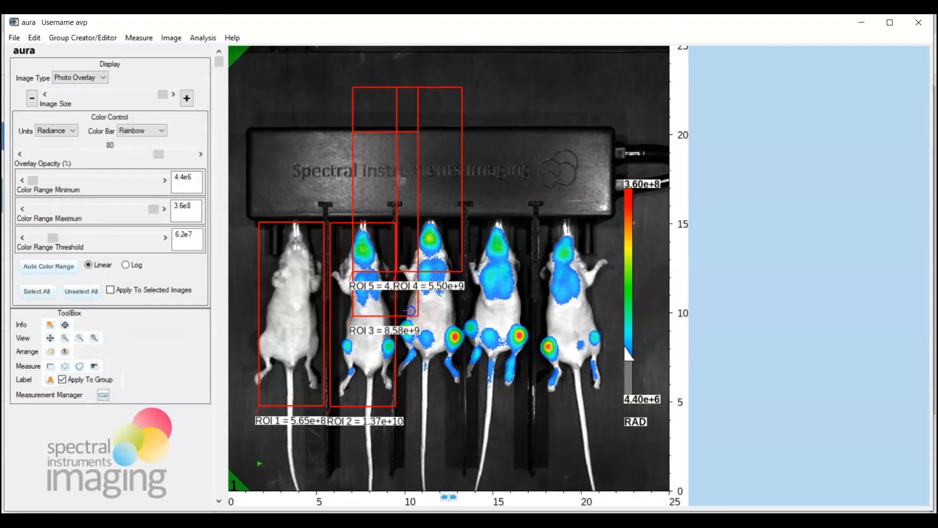
drag(409, 311, 432, 313)
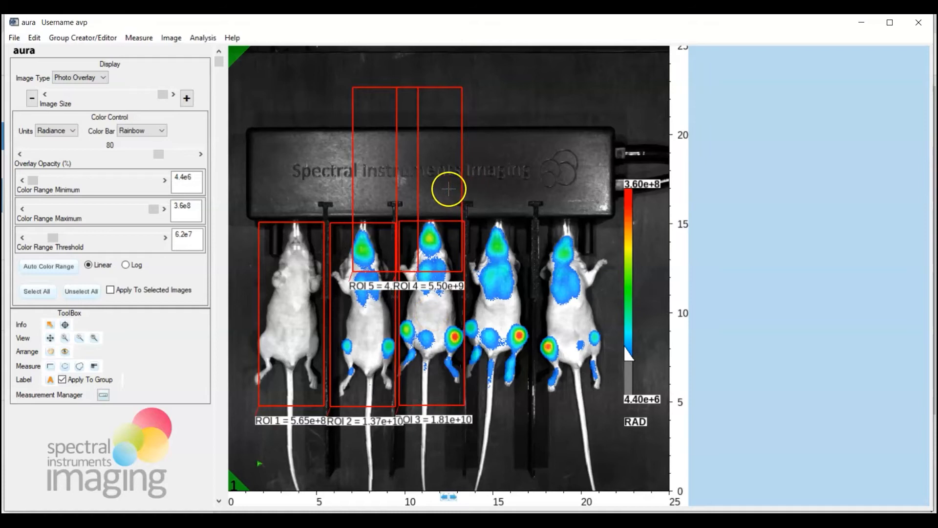
drag(449, 189, 501, 314)
drag(394, 144, 572, 314)
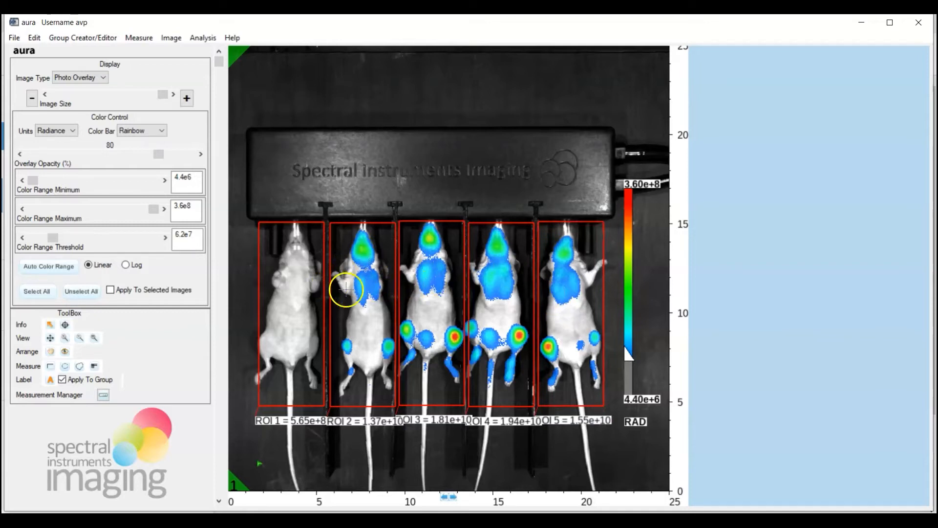
click(499, 297)
drag(499, 296, 496, 312)
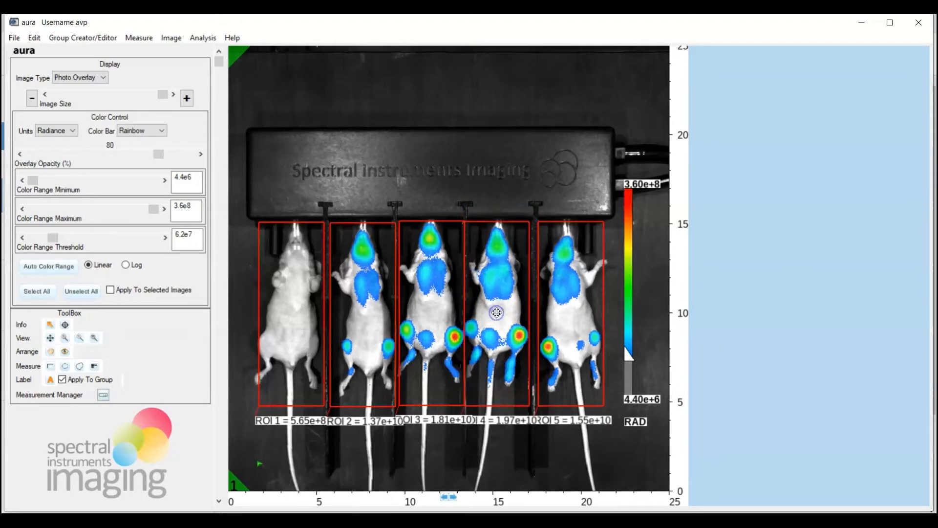
click(474, 328)
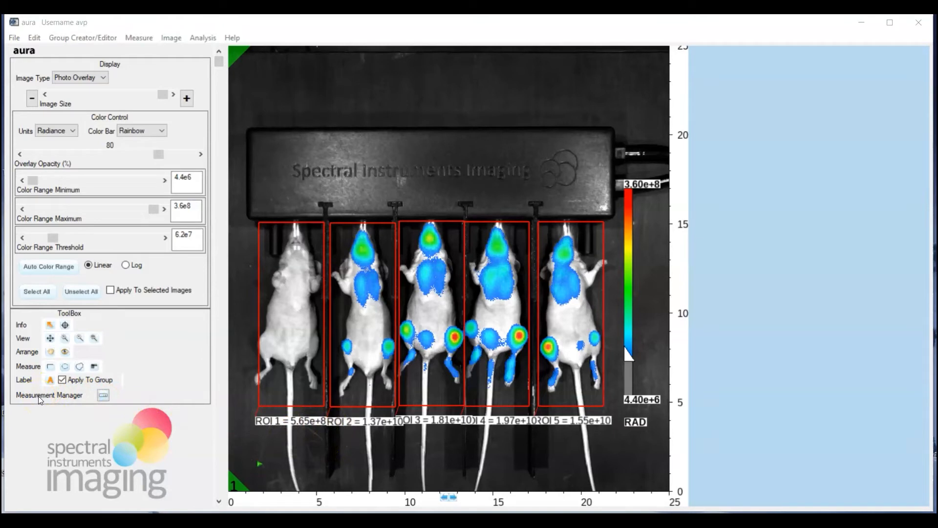
Open the Measurement Manager, enlarge its window and add the Binning and Date columns to the ROI table
click(103, 395)
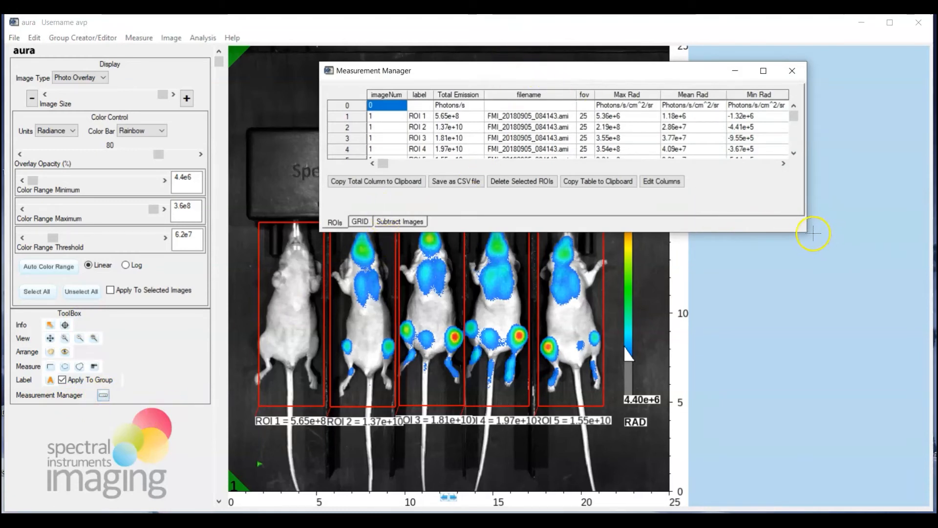
drag(803, 232, 838, 260)
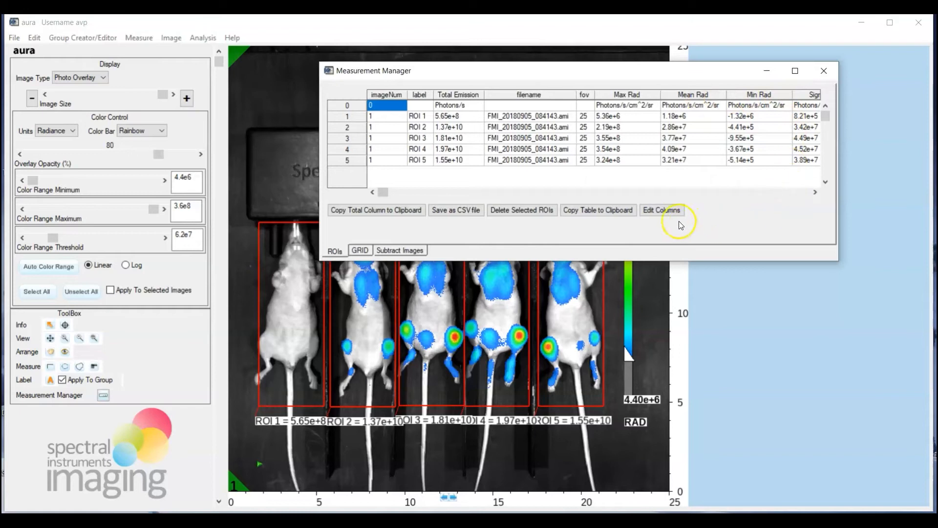
click(665, 210)
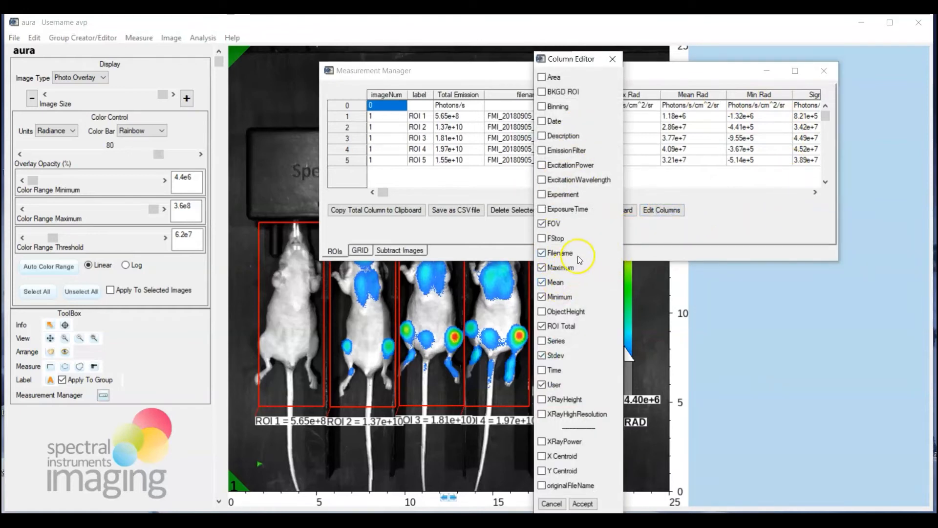
click(542, 120)
click(542, 107)
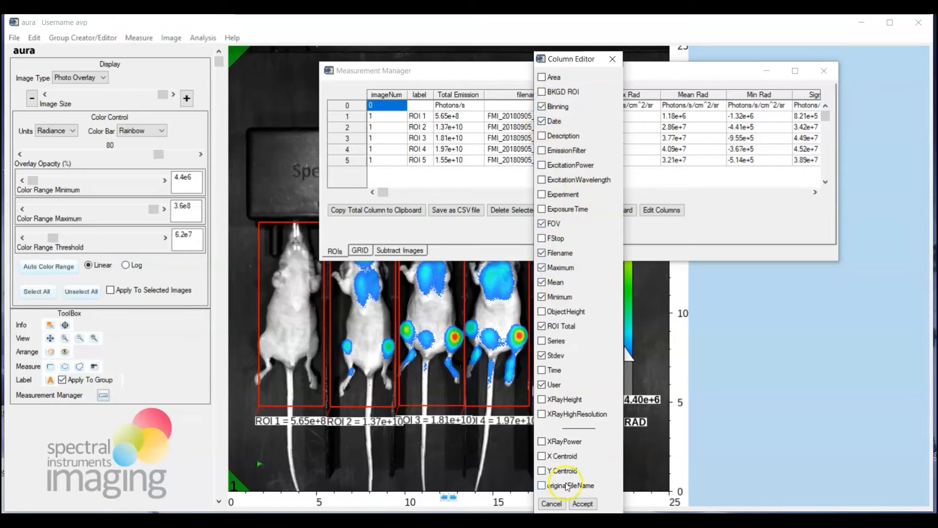
click(586, 504)
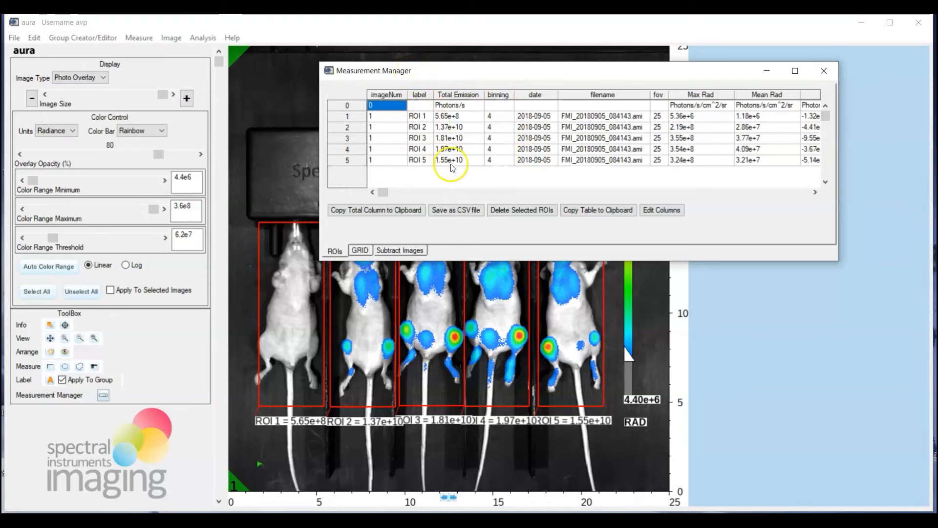
Open the CSV export of the ROI table, cancel it and close the Measurement Manager
click(468, 209)
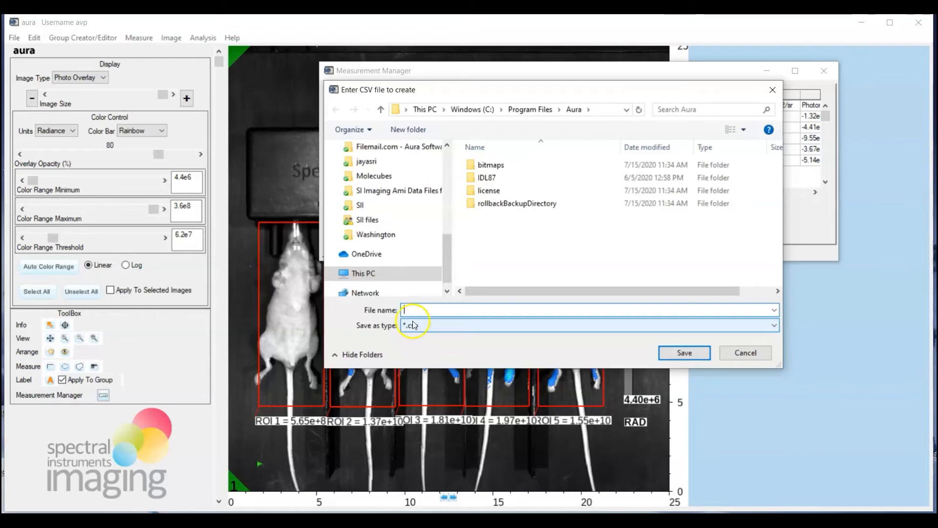
click(752, 354)
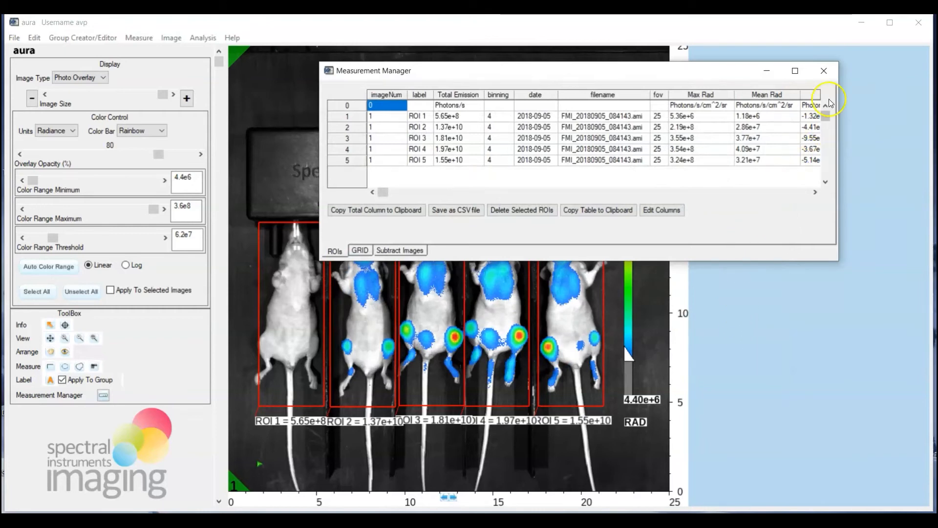
click(823, 71)
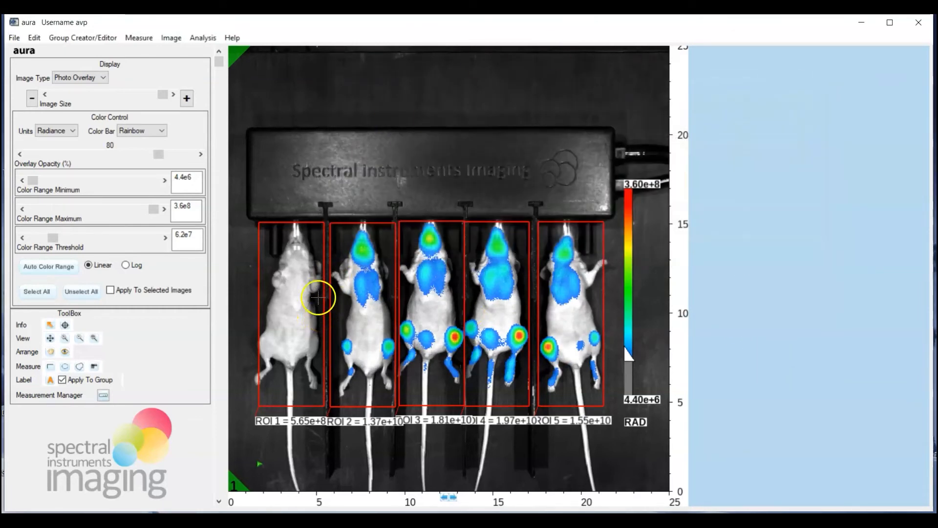
Save the displayed image with its ROIs as a jpeg graphic named ROI Analysis in the Saved Images folder
click(13, 39)
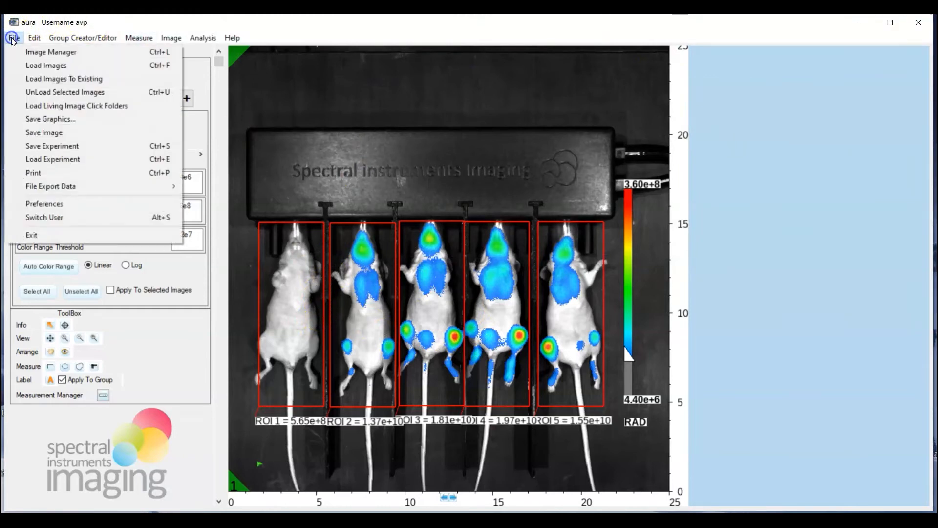
click(41, 120)
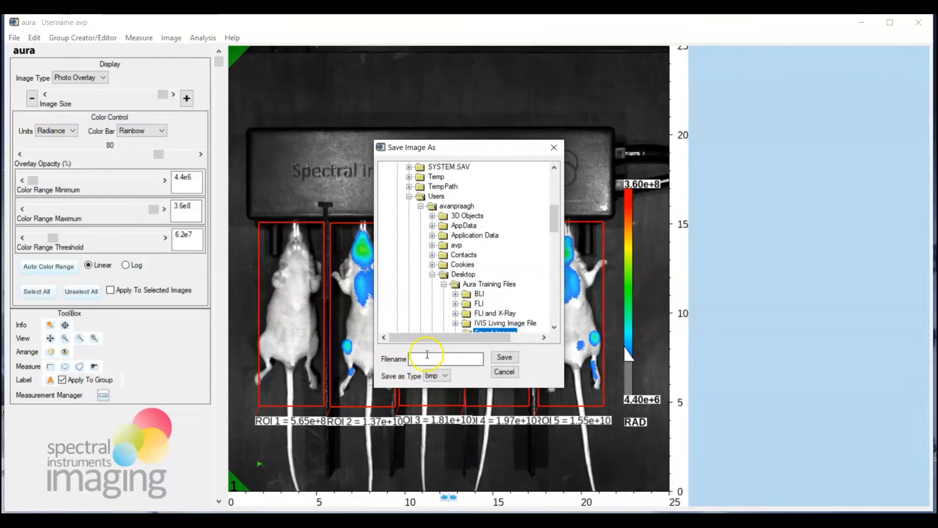
click(554, 327)
click(554, 327)
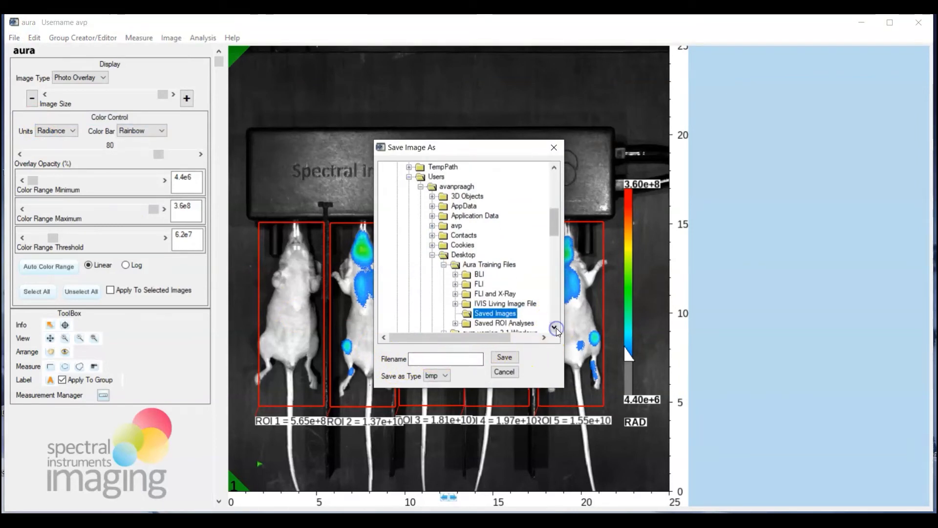
click(411, 359)
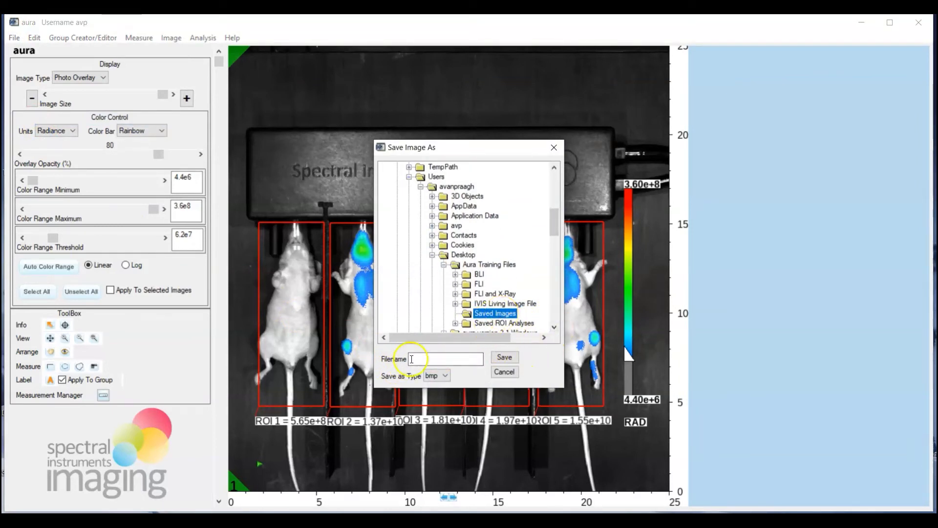
click(436, 360)
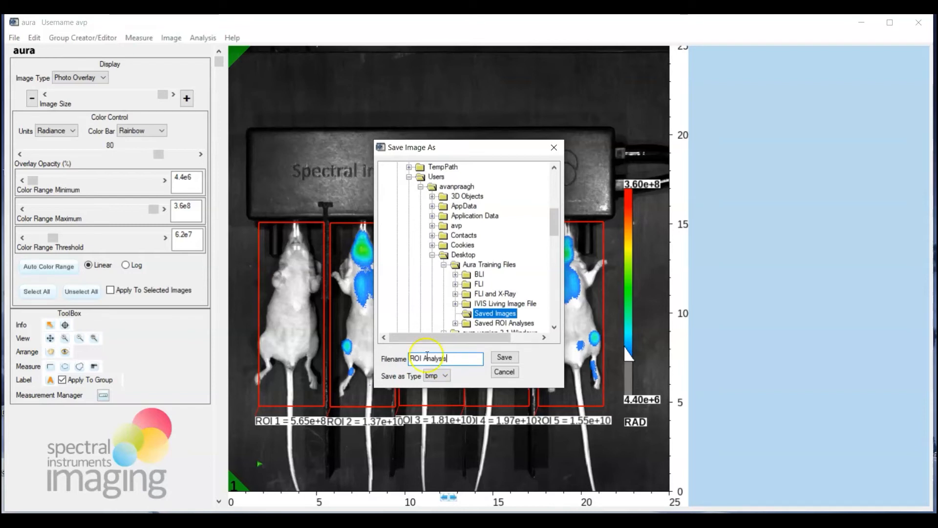
click(437, 375)
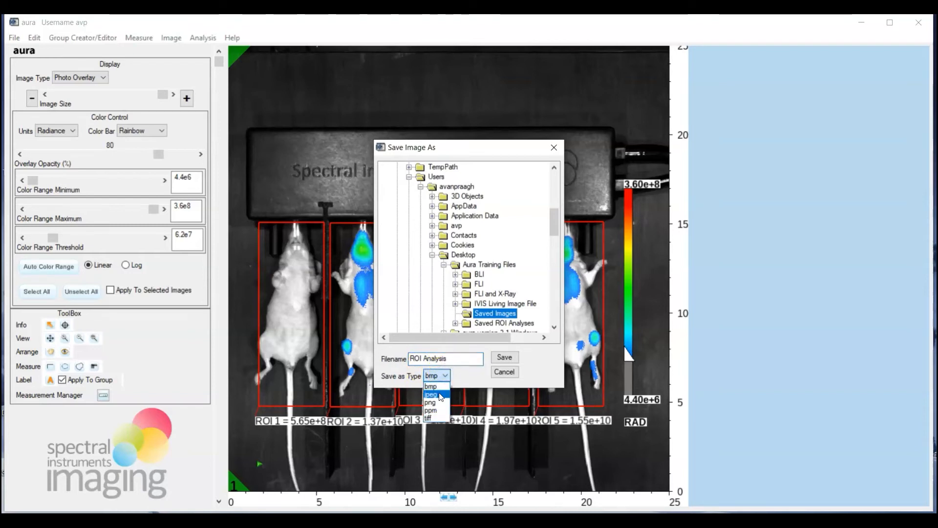
click(442, 395)
click(506, 357)
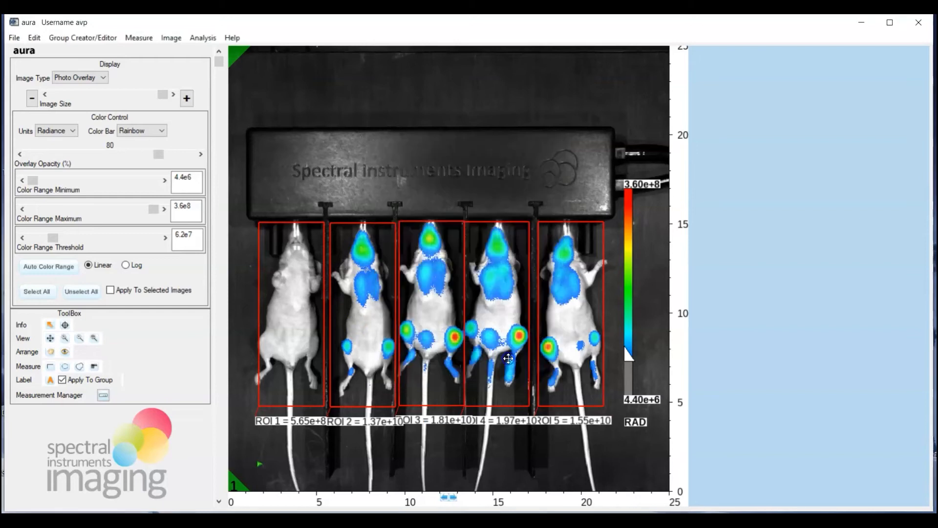
Minimize aura and view the exported ROI Analysis image from Saved Images in the desktop's Aura Training Files folder
click(862, 23)
click(906, 35)
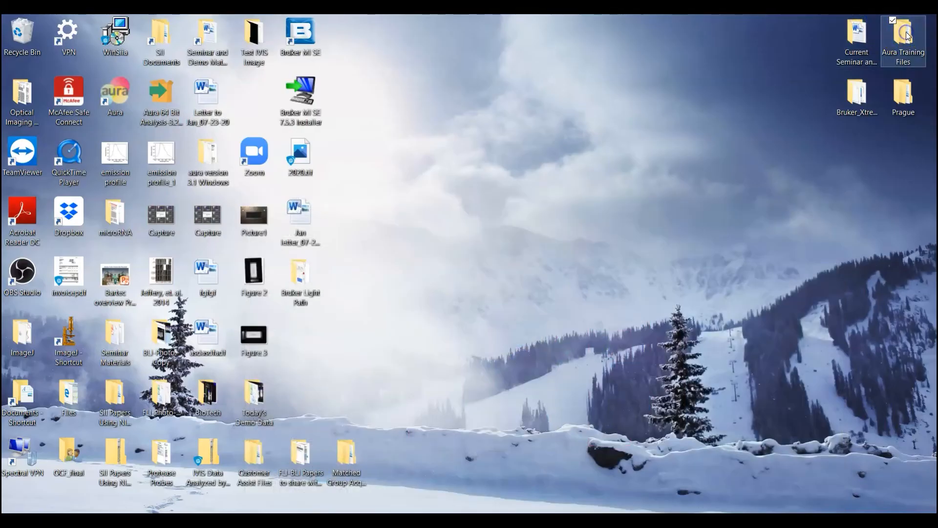
double_click(907, 35)
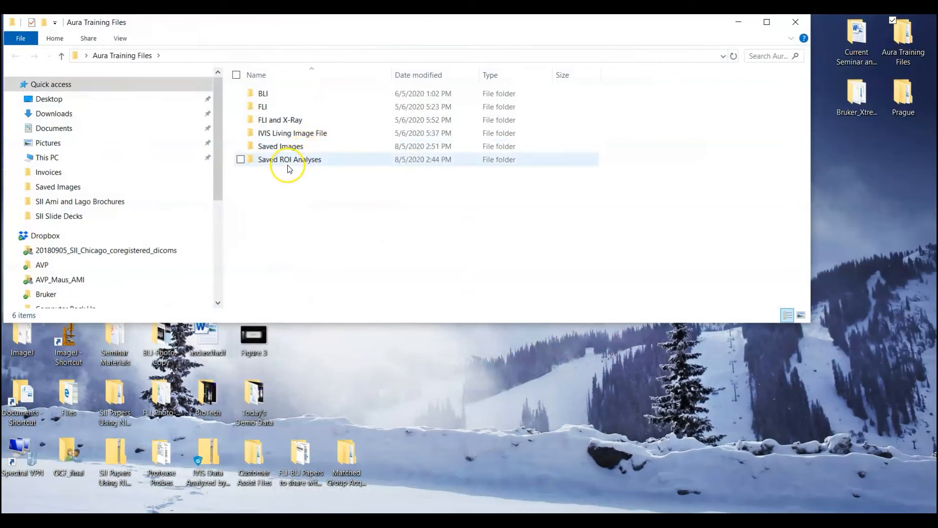
double_click(282, 147)
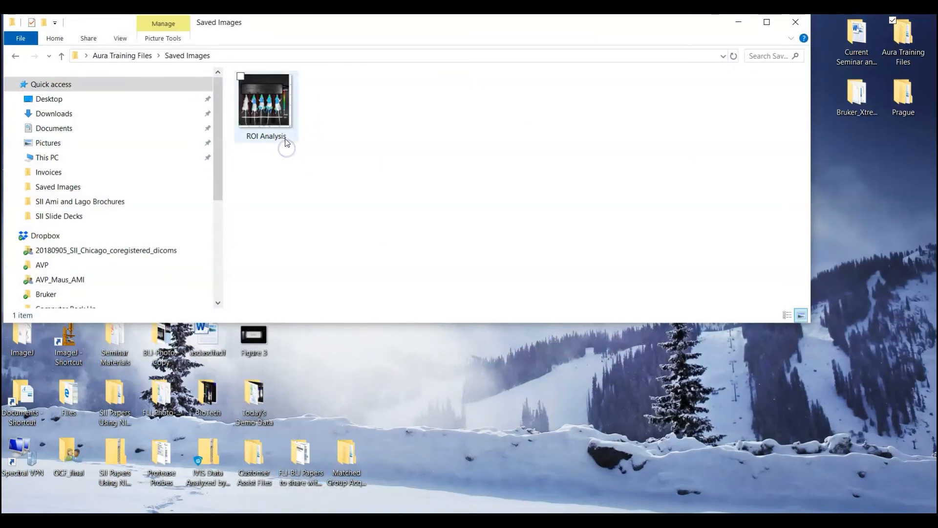
double_click(268, 106)
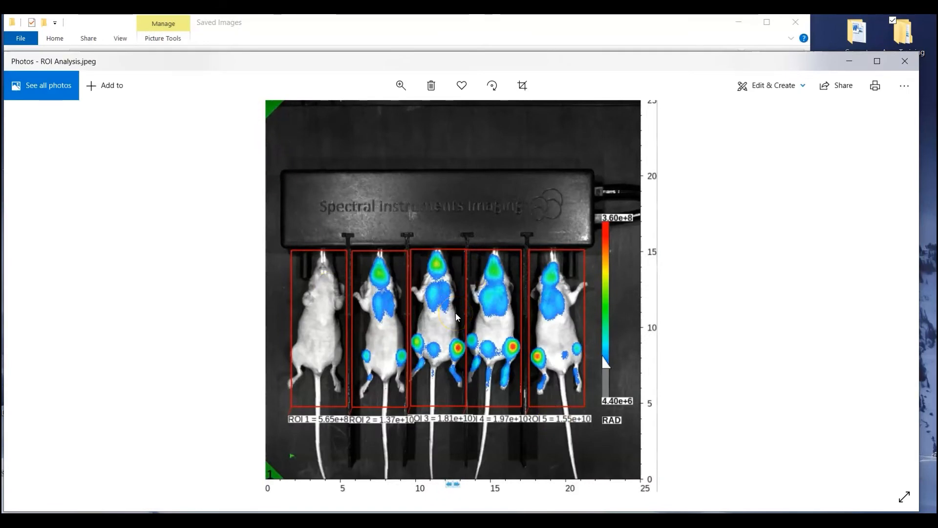
click(455, 300)
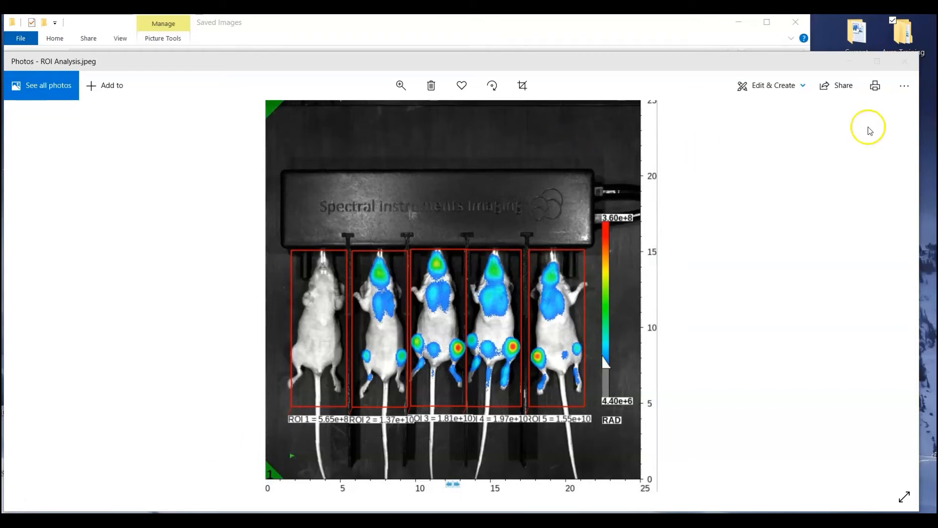
Close the image viewer and the Saved Images folder, and switch back to aura
click(905, 62)
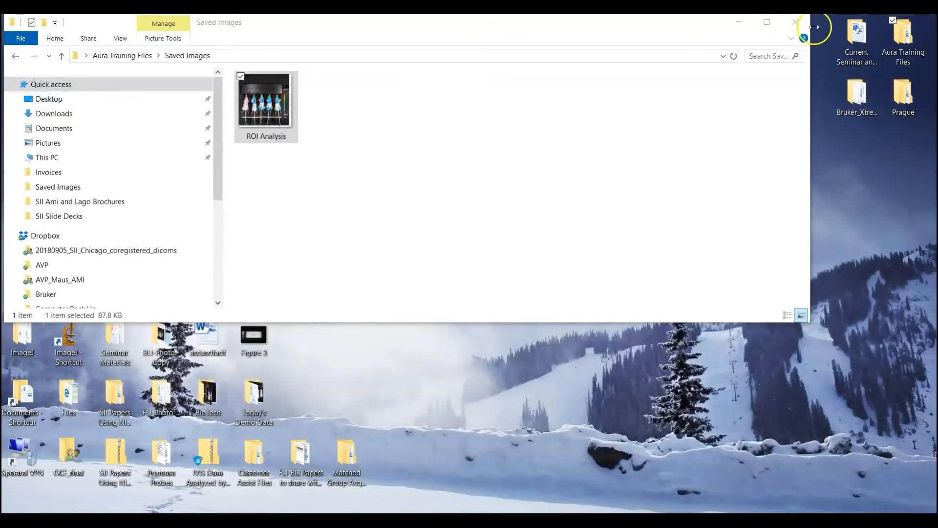
click(797, 21)
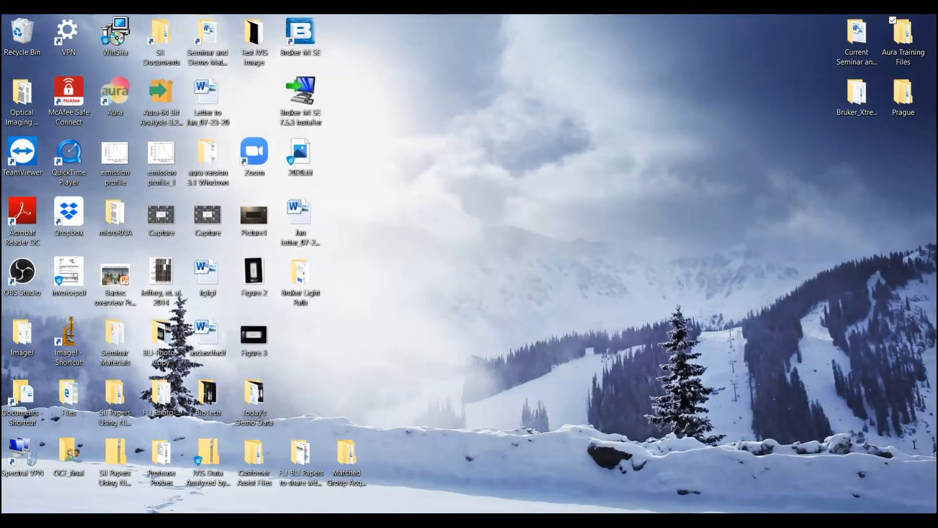
mouse_move(743, 508)
click(745, 481)
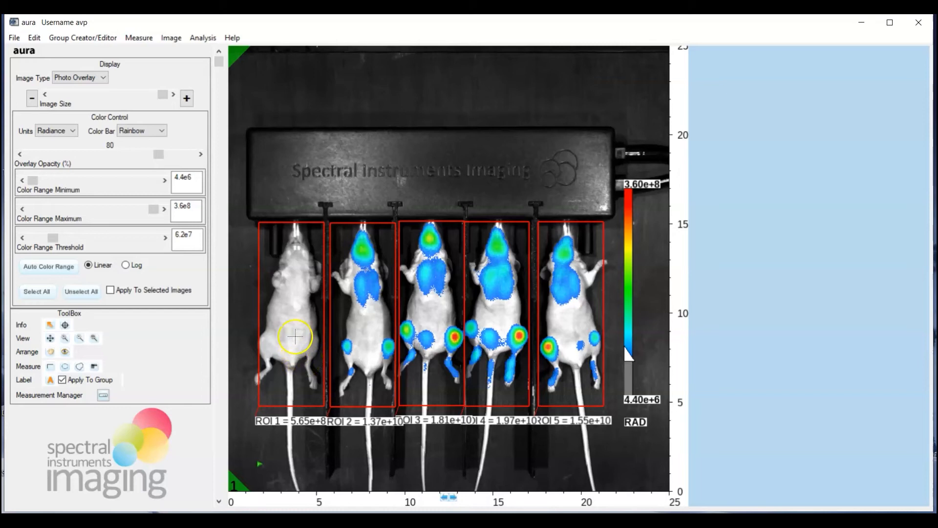
Make the first mouse's ROI a background ROI with Apply To Group enabled, and check its entry in the Measurement Manager
right_click(294, 332)
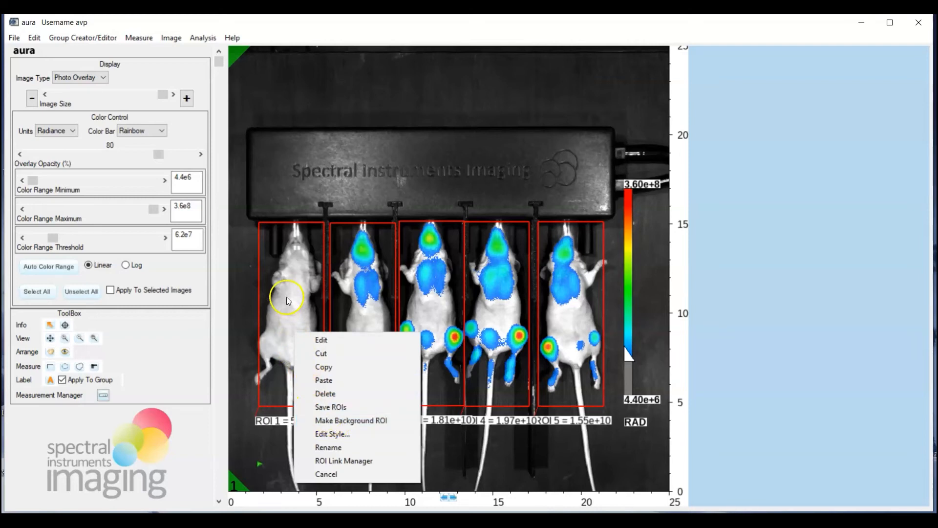
click(337, 421)
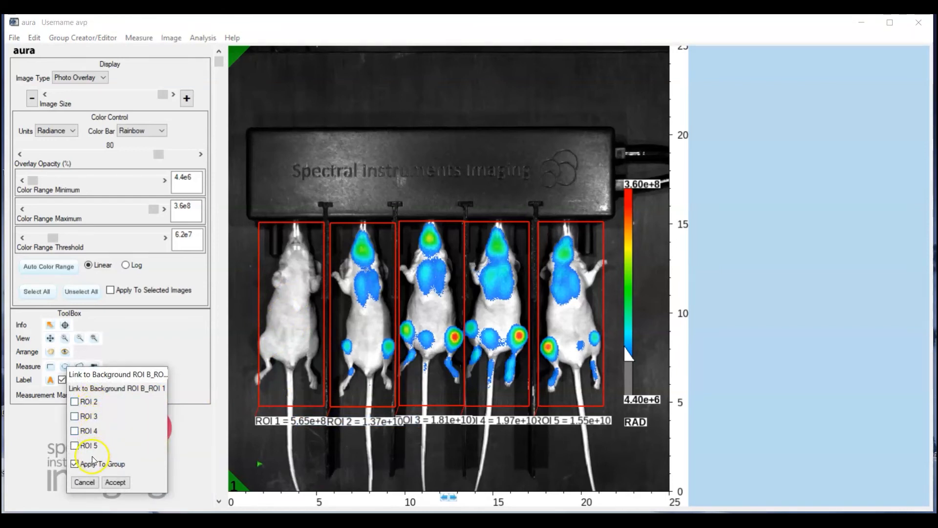
click(117, 482)
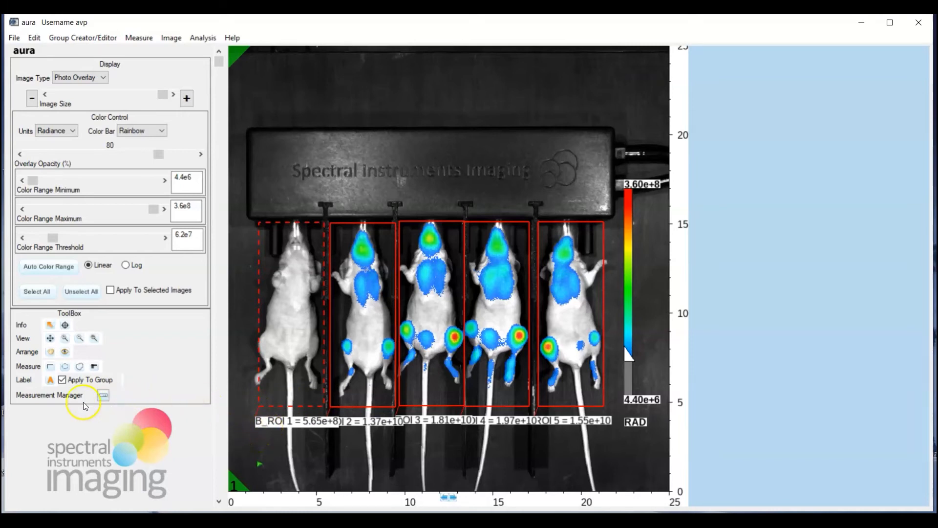
click(103, 395)
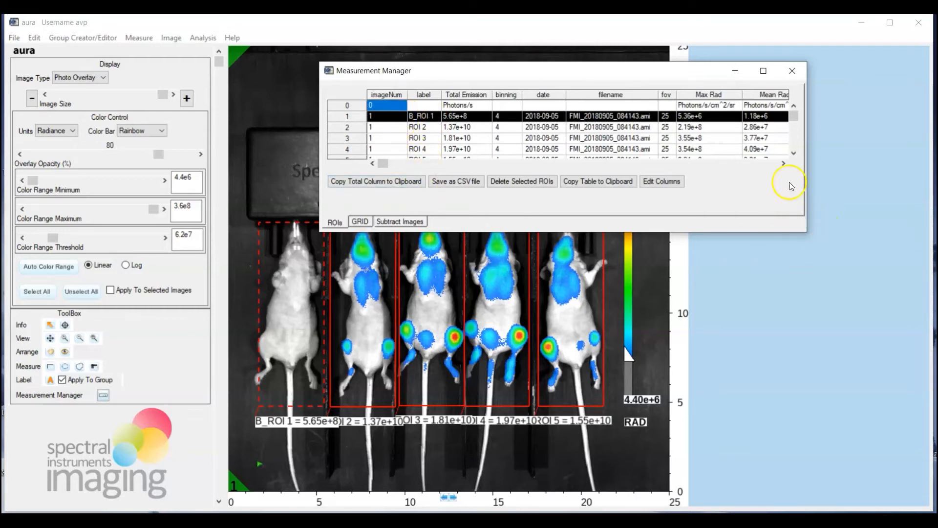
click(793, 71)
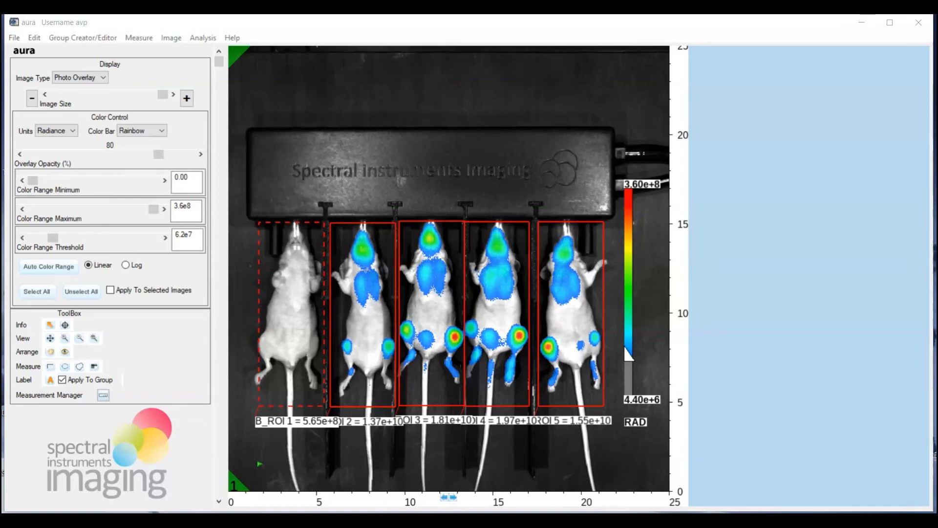
Save the ROIs of Image # 1 to an ROI file named ROI Demo Set
click(135, 37)
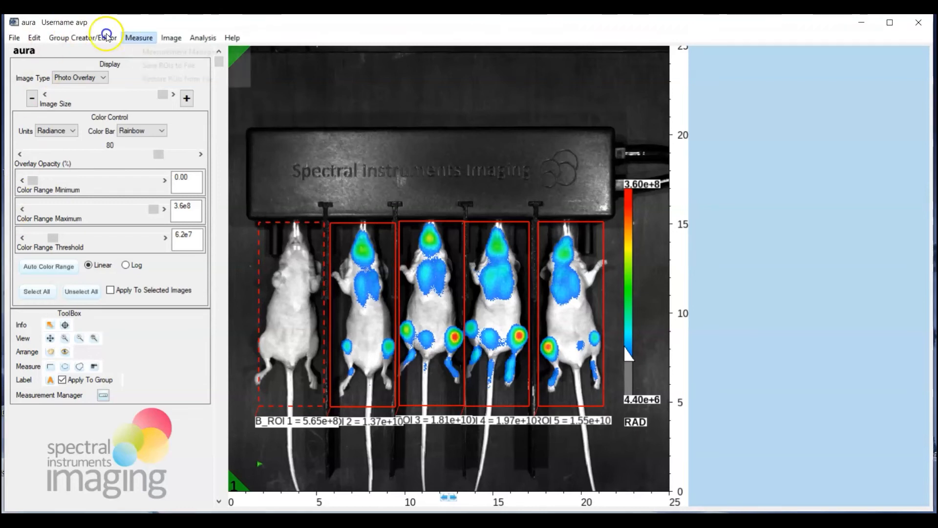
click(162, 66)
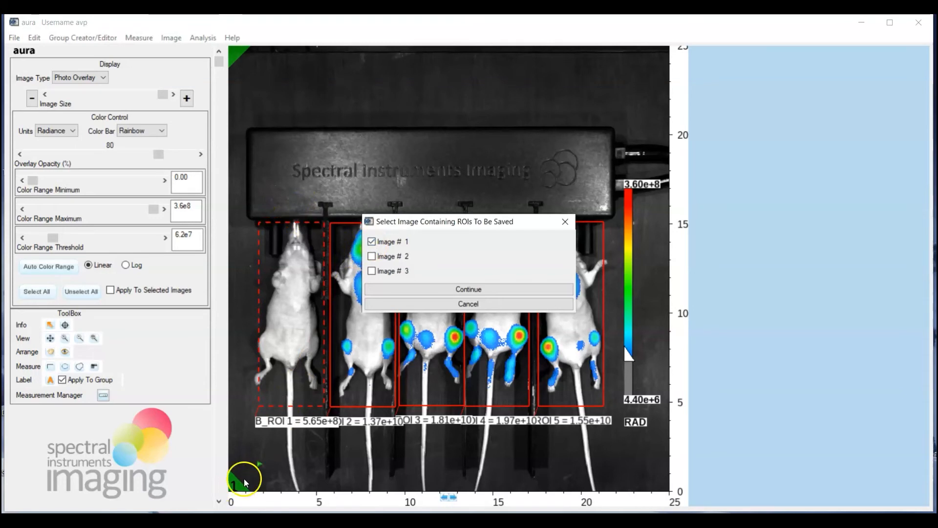
click(478, 289)
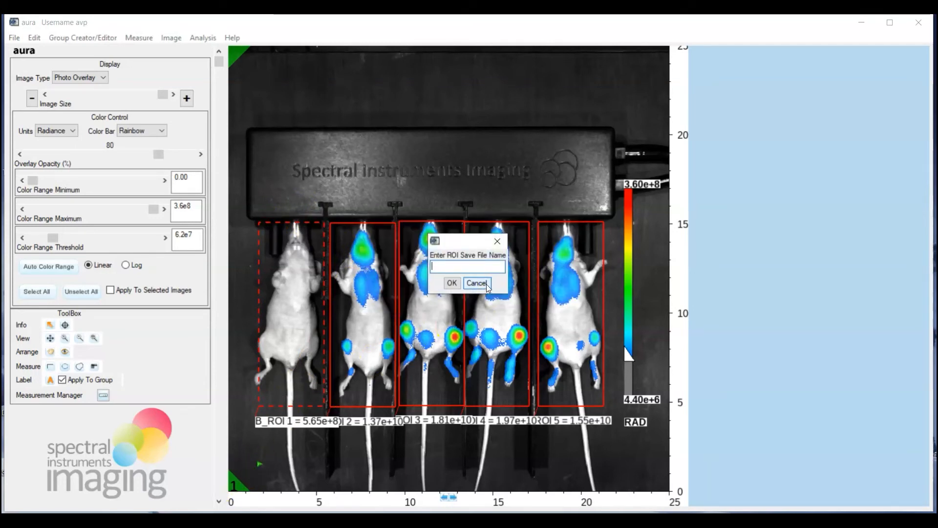
text(RO)
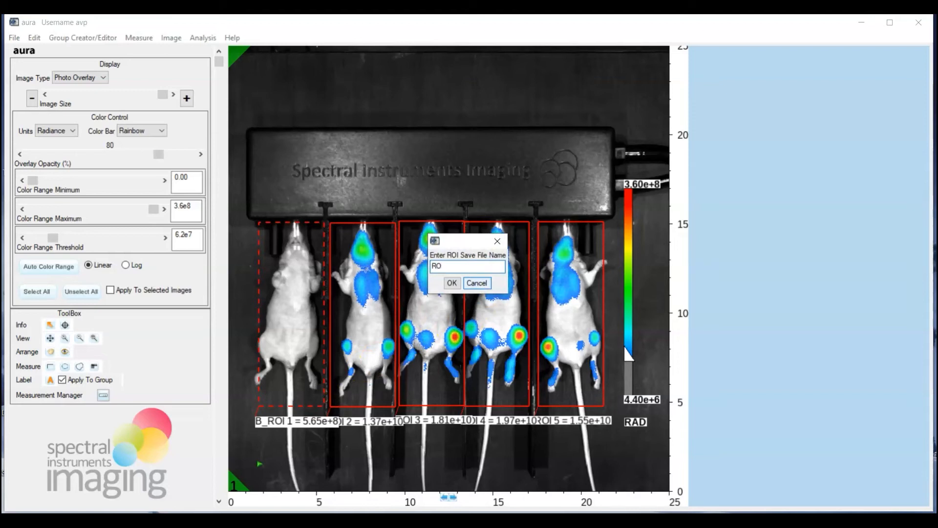
text(I Demo Set)
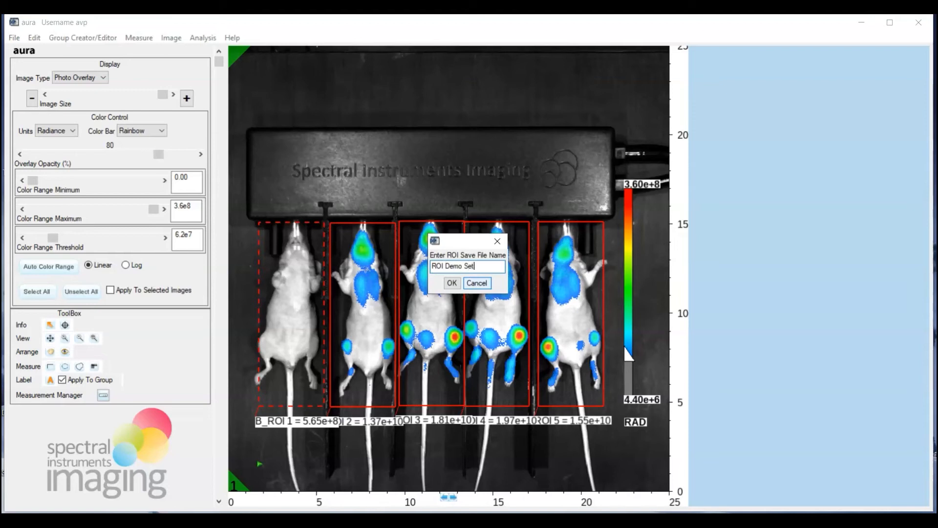
click(450, 283)
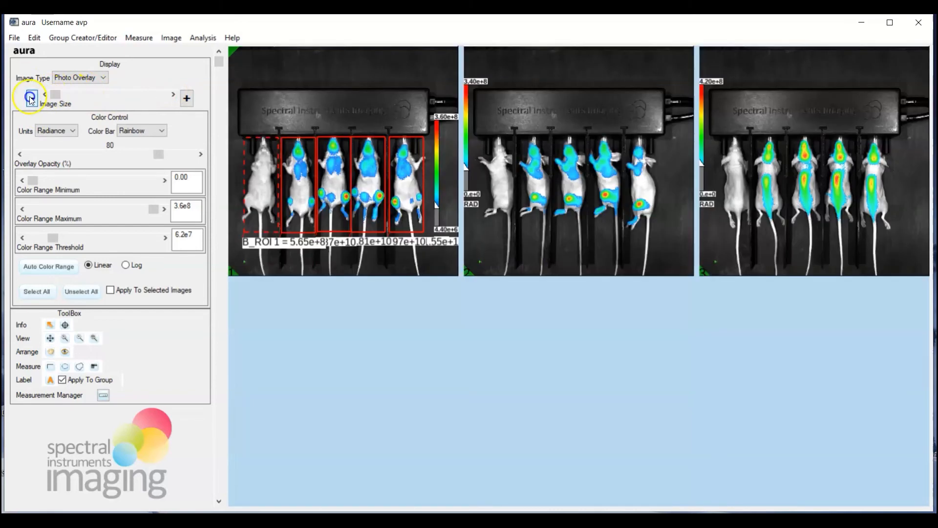
Select all three images to share one color range, and restore the ROI Demo Set ROIs only to Image # 2 and Image # 3
click(32, 99)
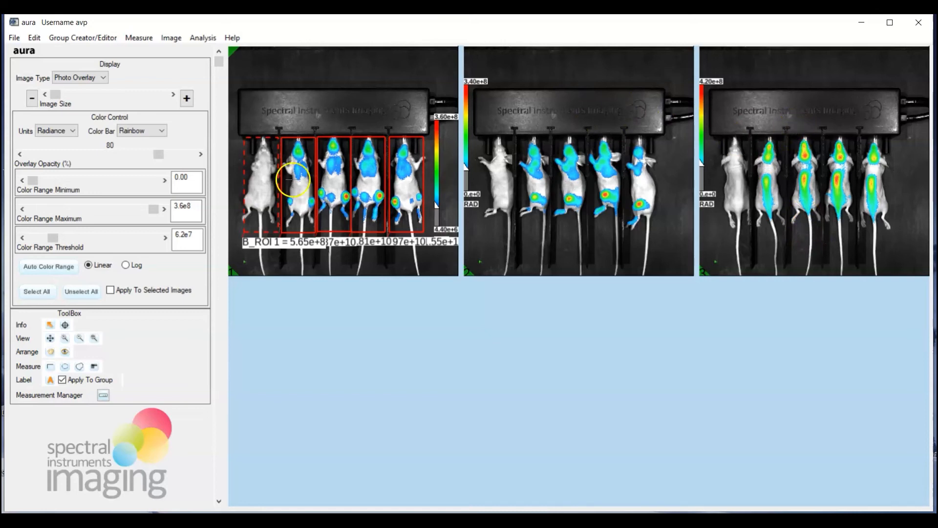
click(47, 295)
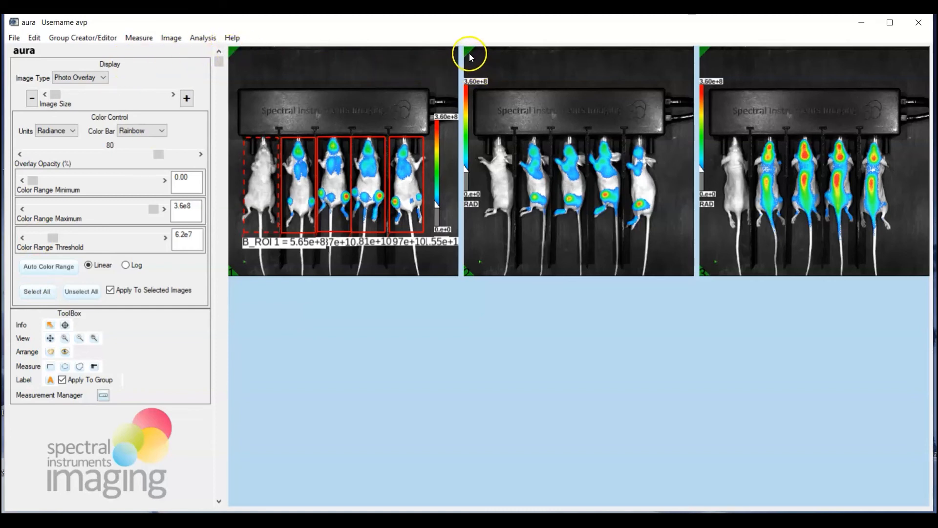
click(139, 39)
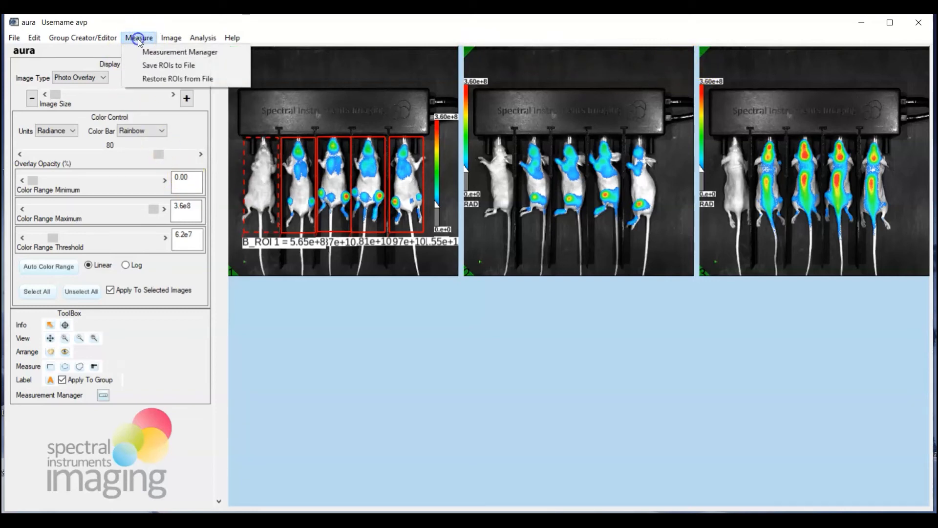
click(160, 82)
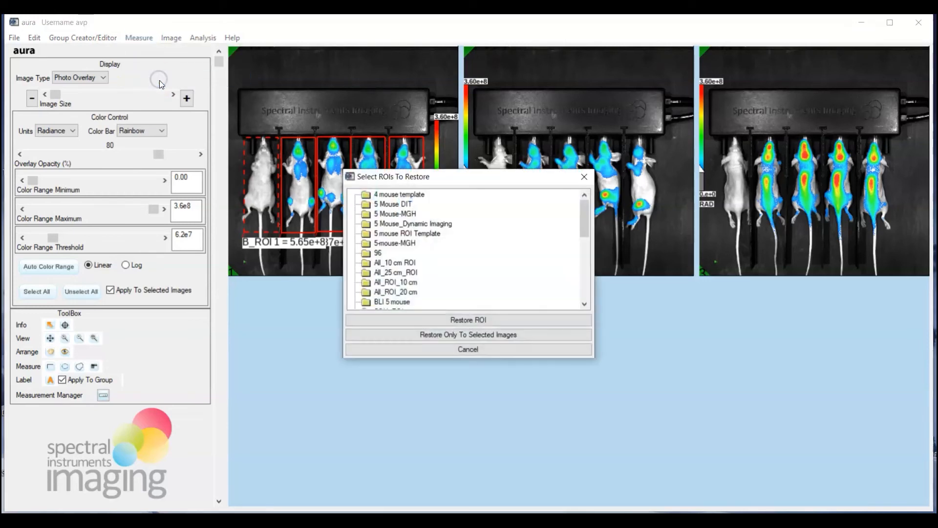
click(443, 335)
click(472, 321)
scroll(396, 235, down, 1)
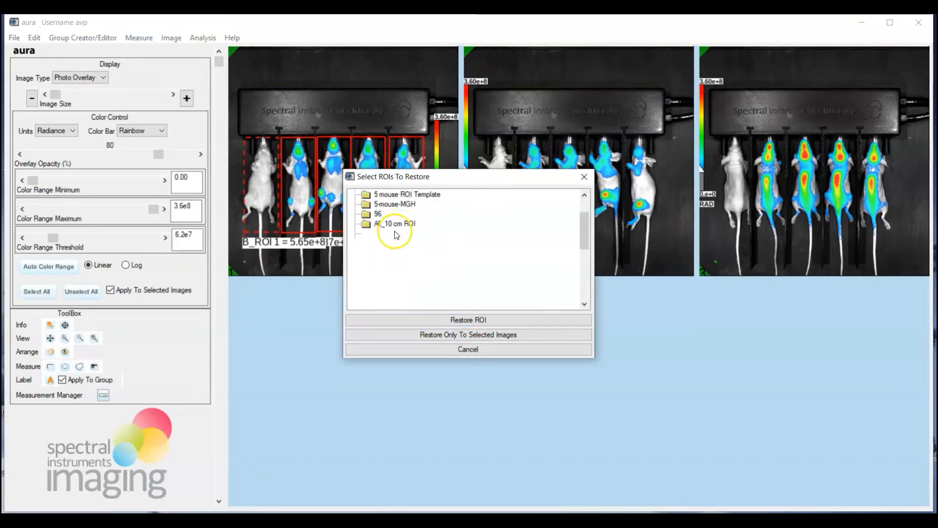
scroll(396, 235, down, 1)
scroll(396, 235, down, 3)
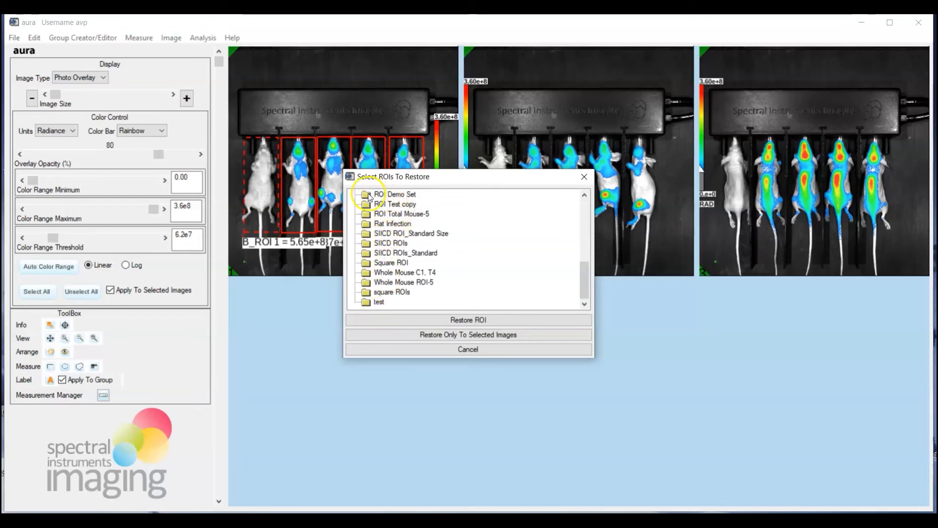
click(386, 195)
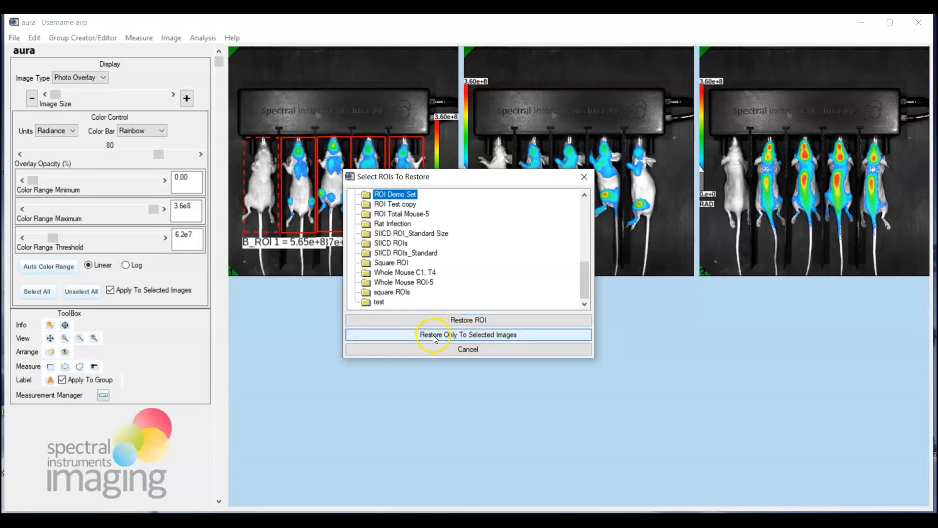
click(501, 336)
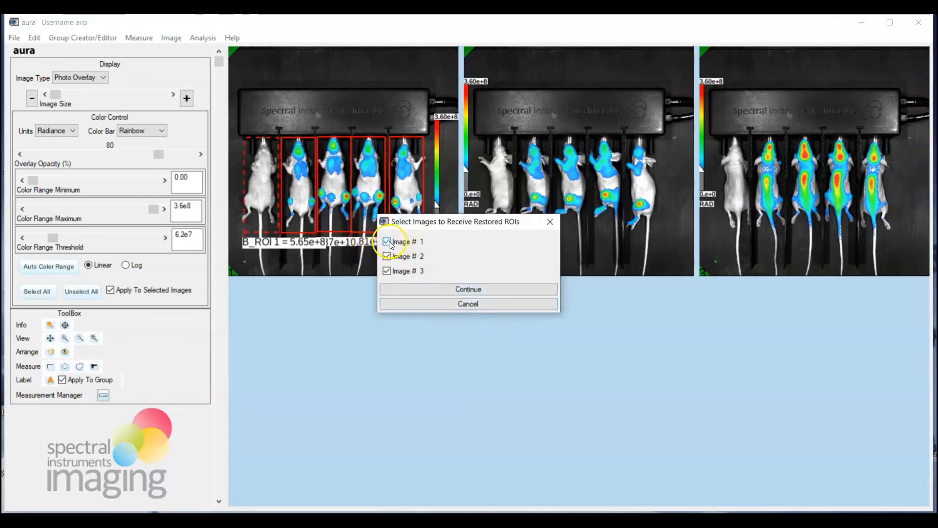
click(388, 241)
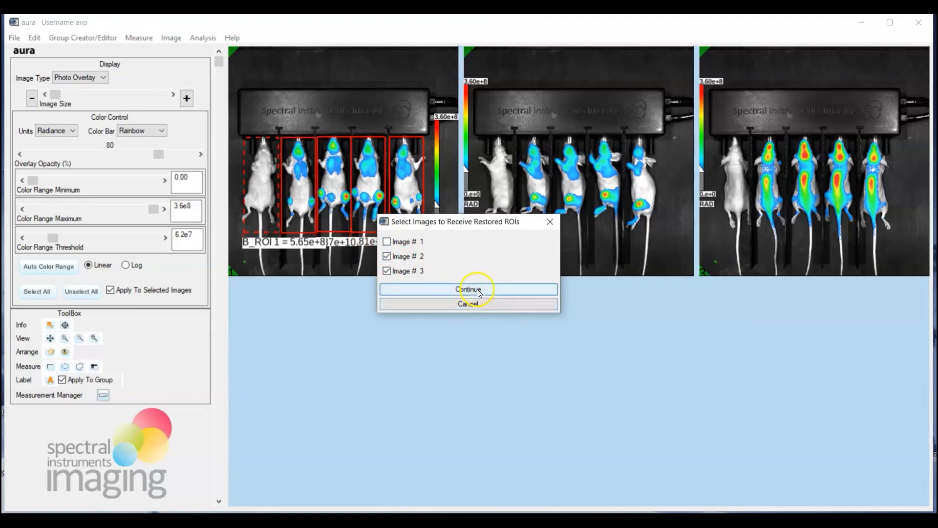
click(479, 291)
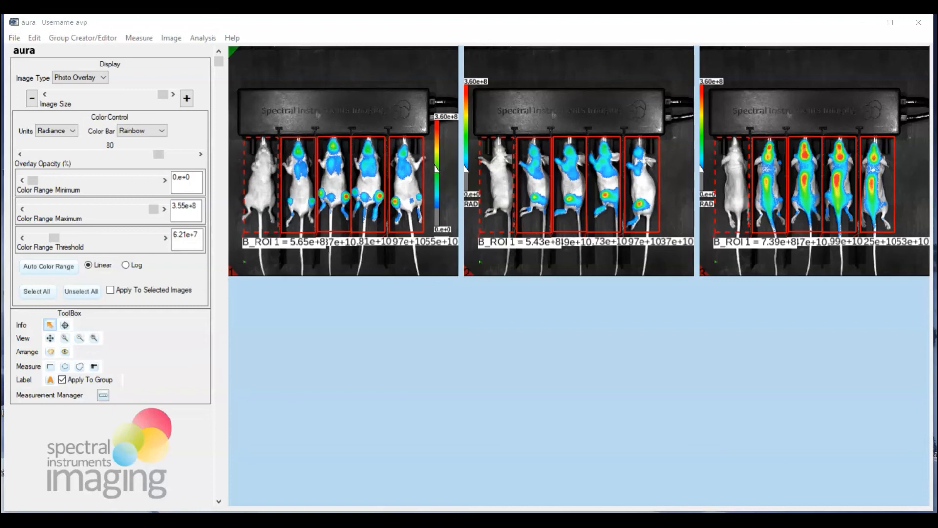
Save the experiment as ROI Save Example in .aura format in the Saved Experiments folder
click(13, 37)
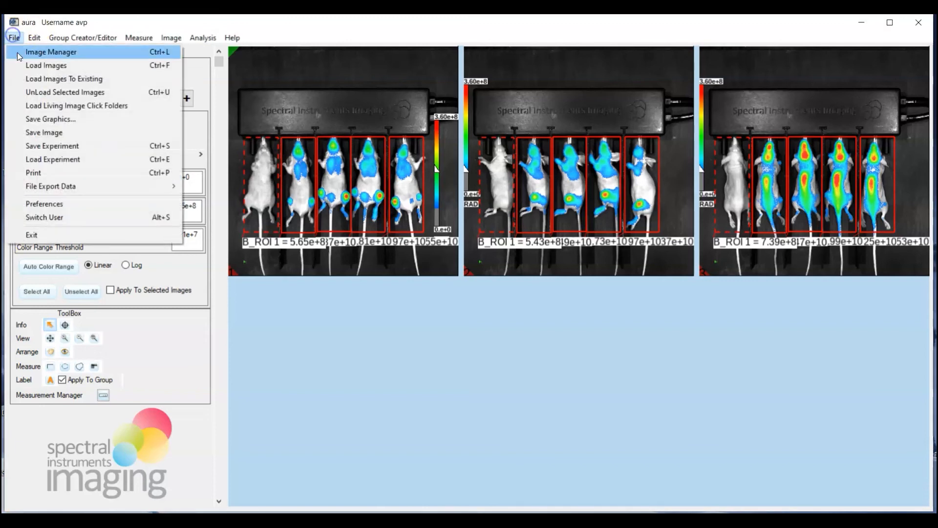
click(53, 146)
click(105, 272)
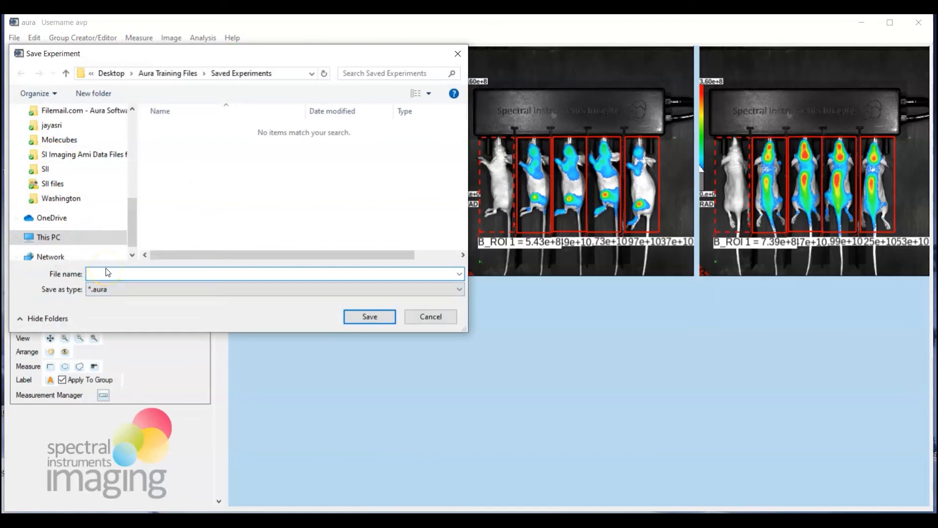
text(Roi)
key(BackSpace)
key(BackSpace)
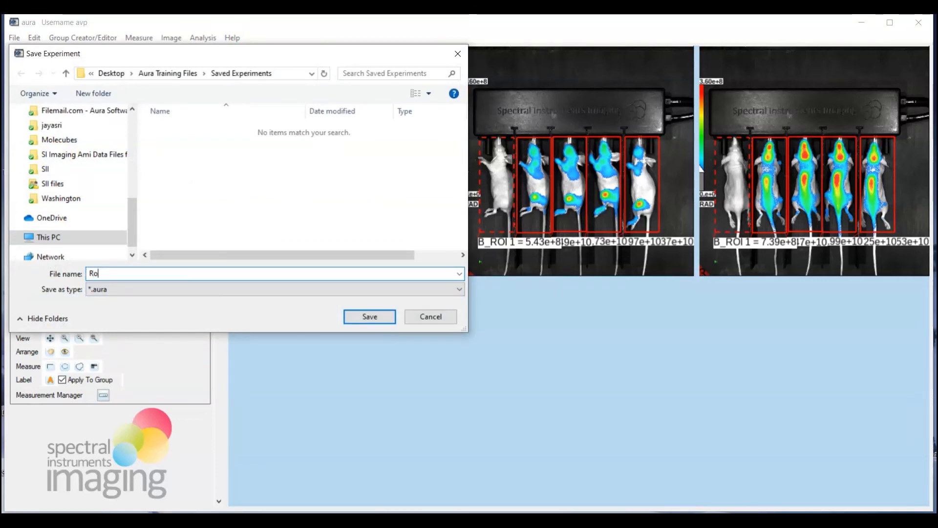
text(OI Save)
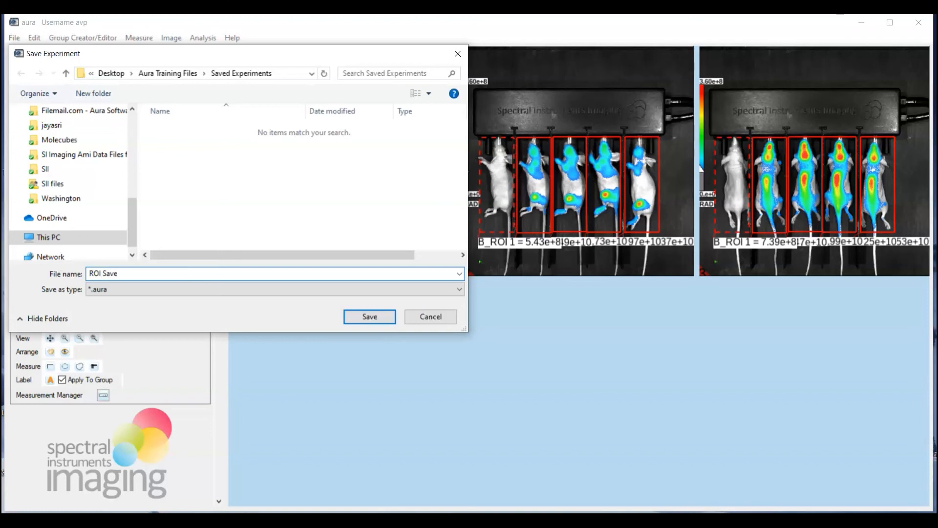
text( Example)
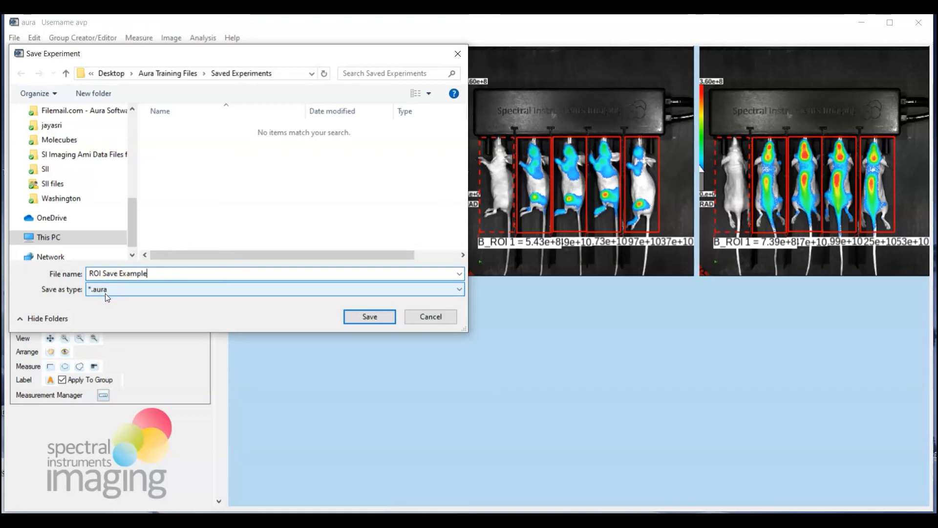
click(374, 317)
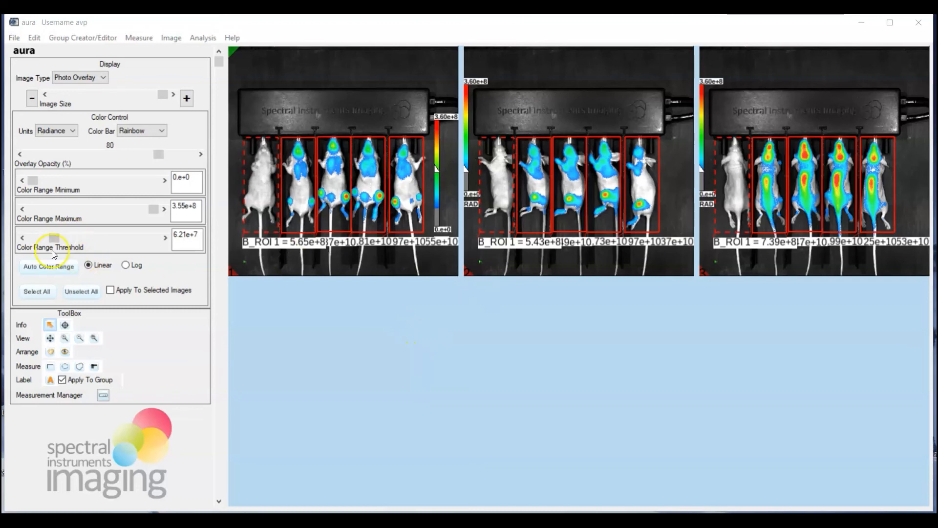
Remove all images from the workspace and load the saved experiment ROI Save Example.aura
click(42, 293)
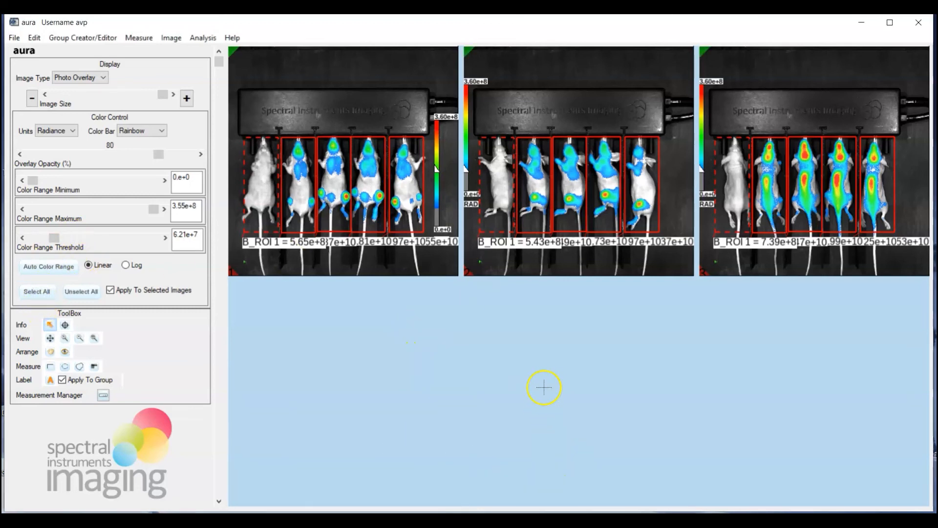
key(Delete)
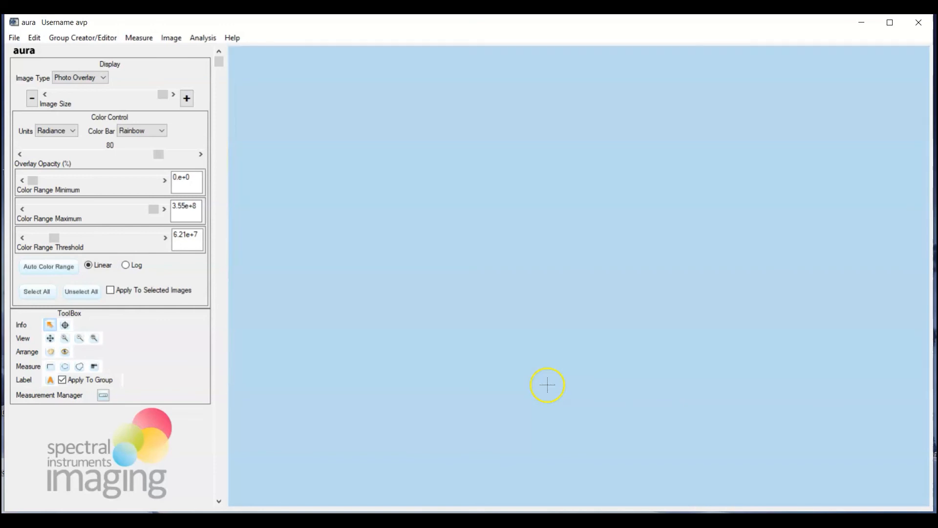
click(15, 38)
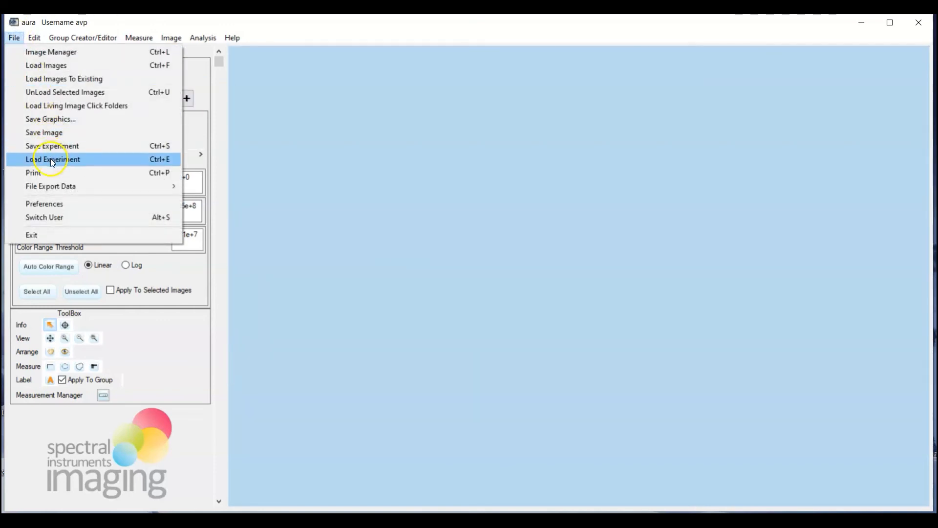
click(51, 159)
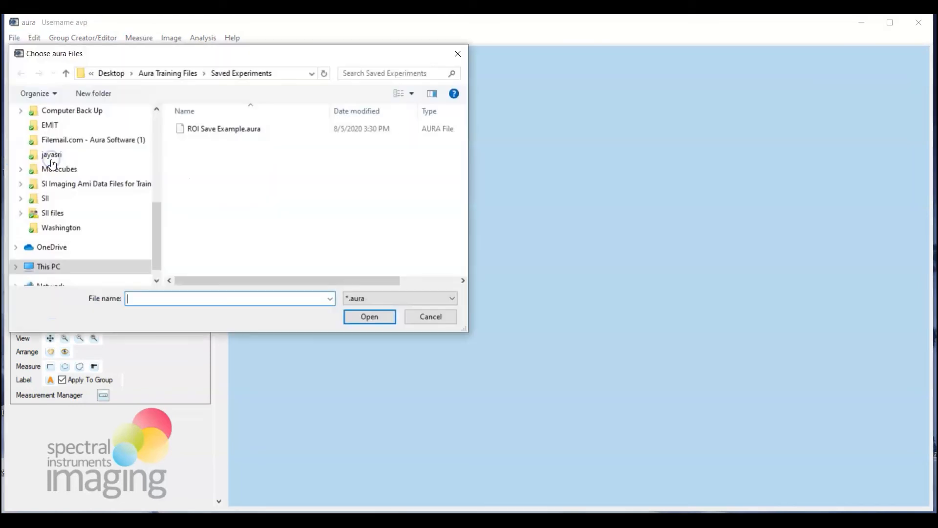
click(218, 130)
click(370, 317)
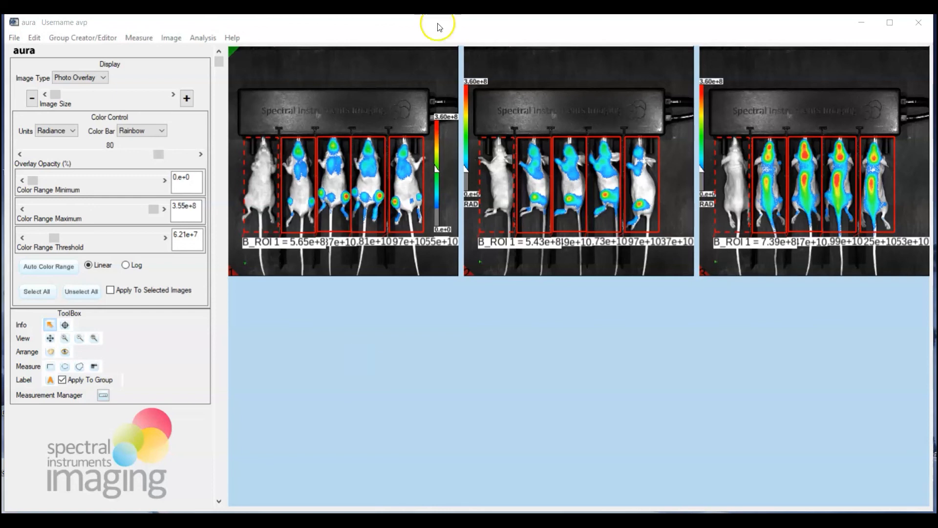
Enlarge the first image and display its fluor excitation wavelength and emission filter wavelength as image titles
double_click(357, 99)
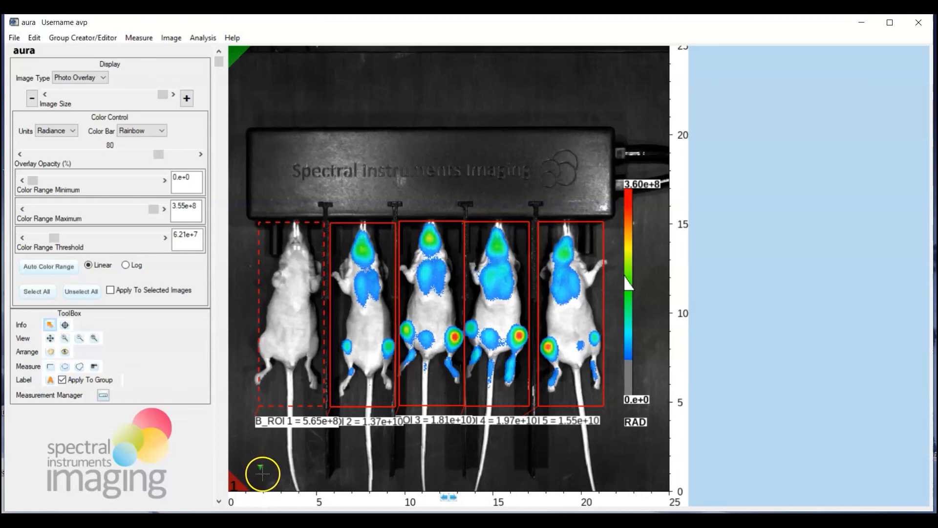
click(261, 468)
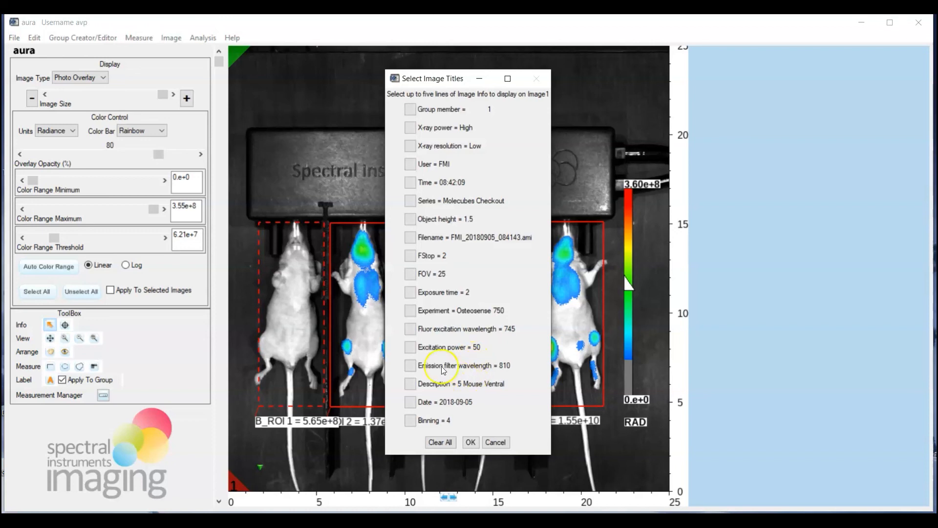
click(411, 329)
click(471, 442)
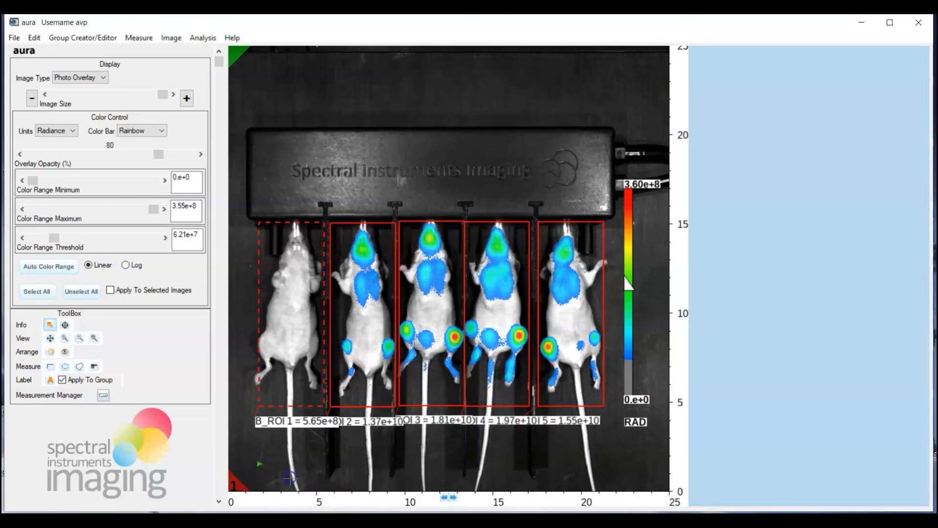
click(261, 463)
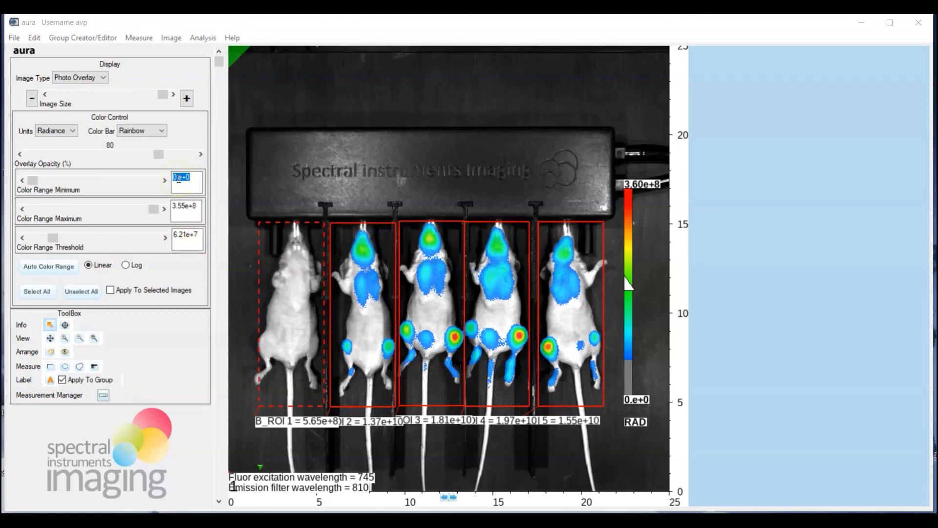
Set the enlarged image's Color Range Minimum to 6.21e+7
drag(197, 178, 165, 179)
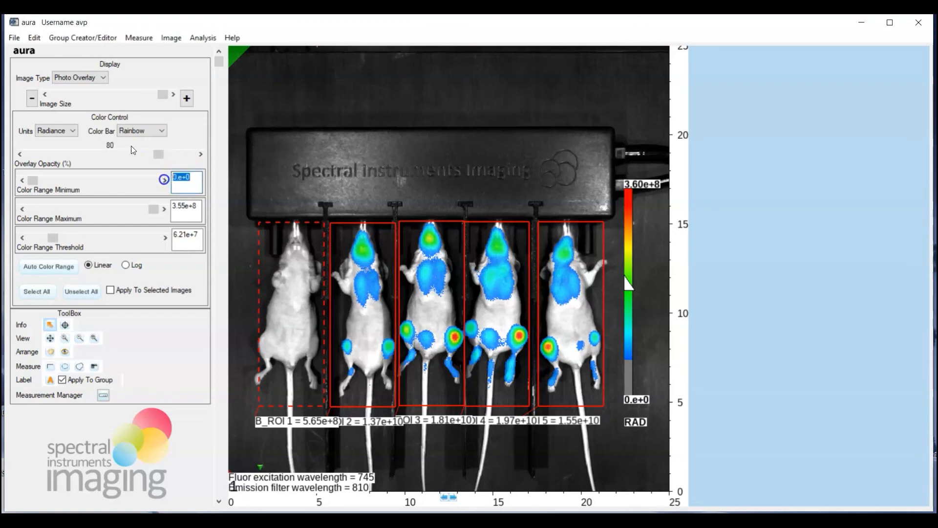
text(6)
key(Return)
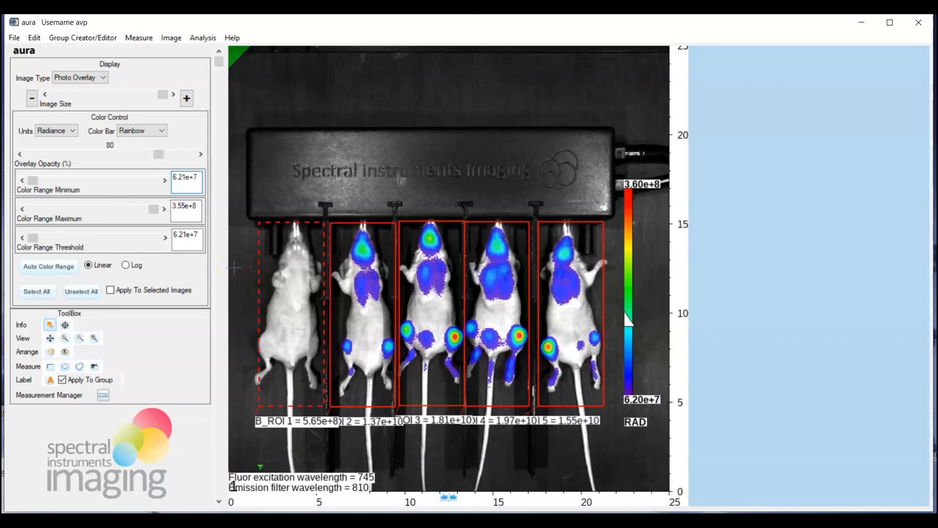